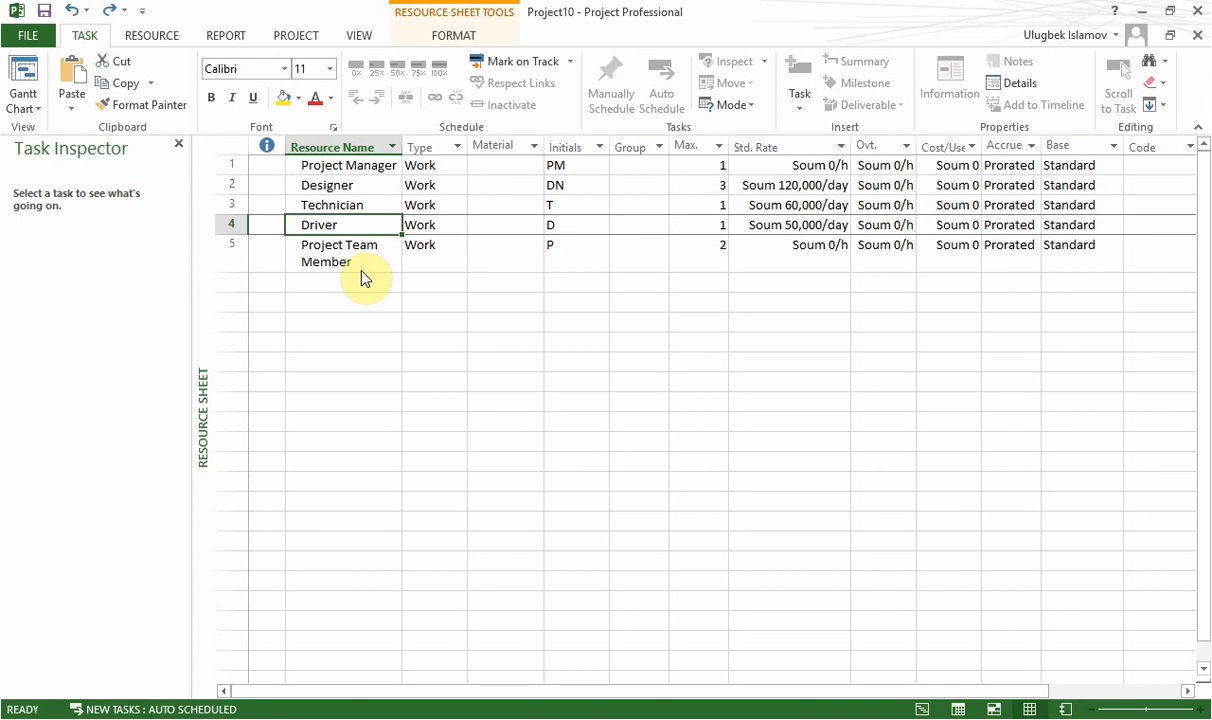
Open the details of the Driver resource's default work week and review the working times of its days.
key(Right)
key(Left)
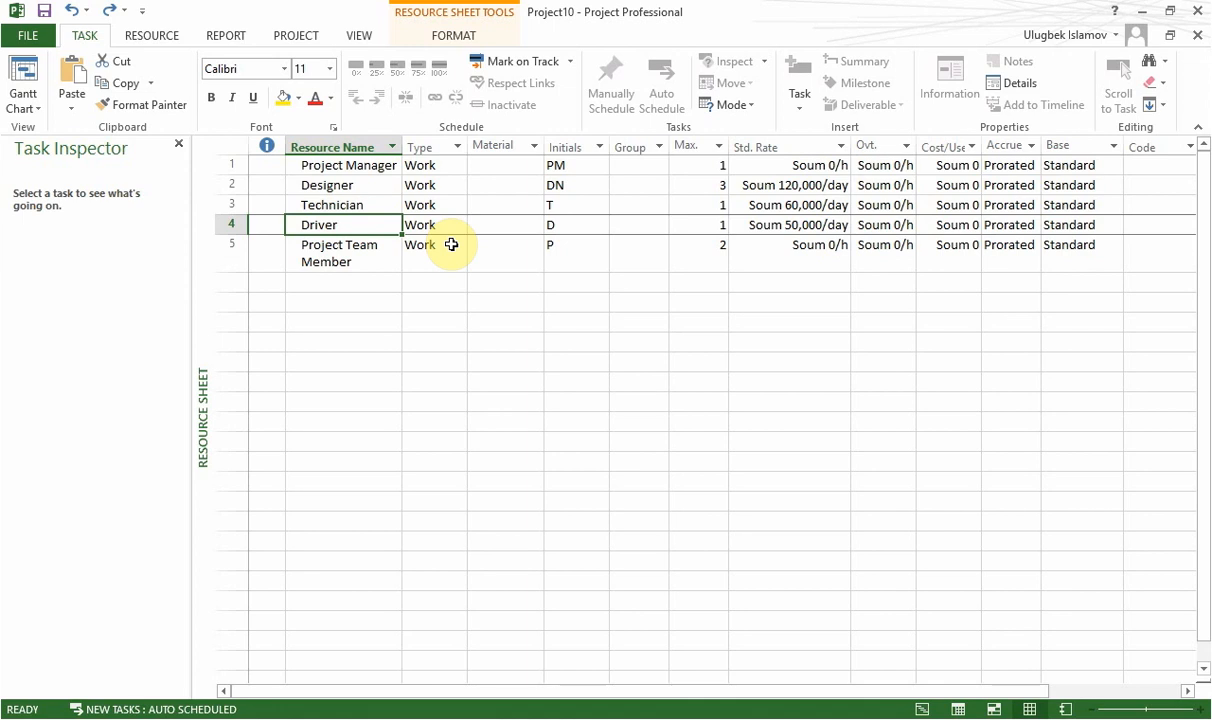
double_click(379, 224)
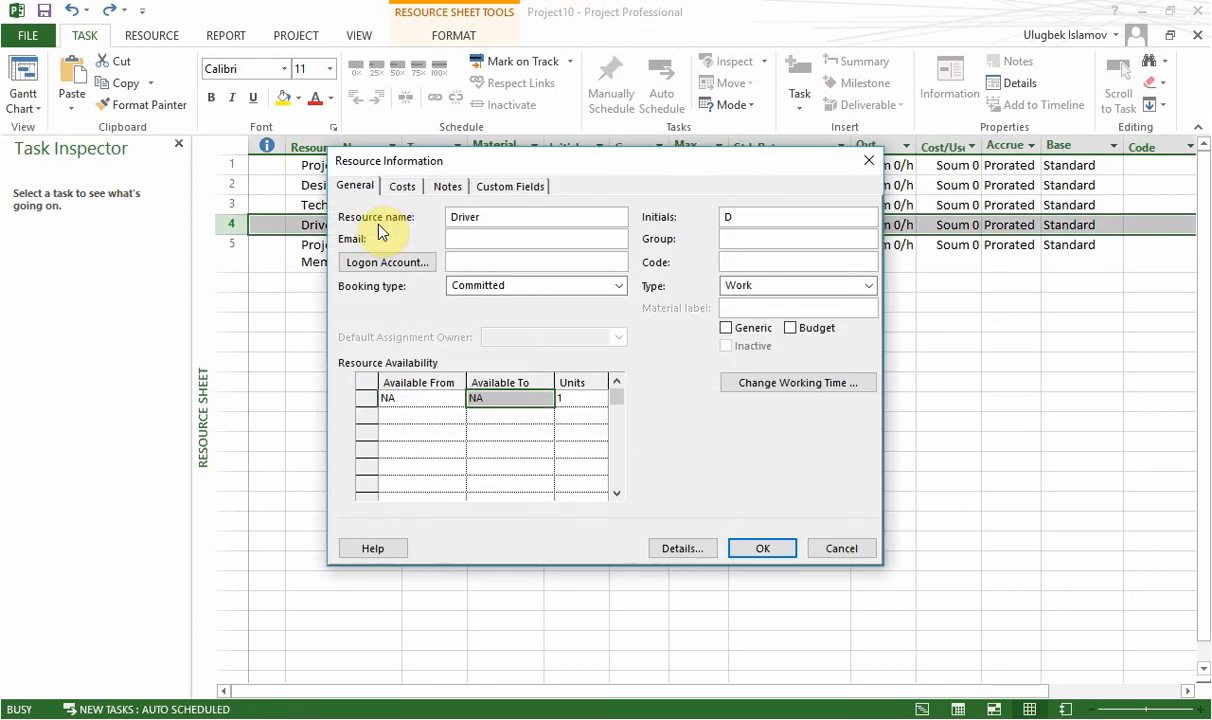
click(805, 385)
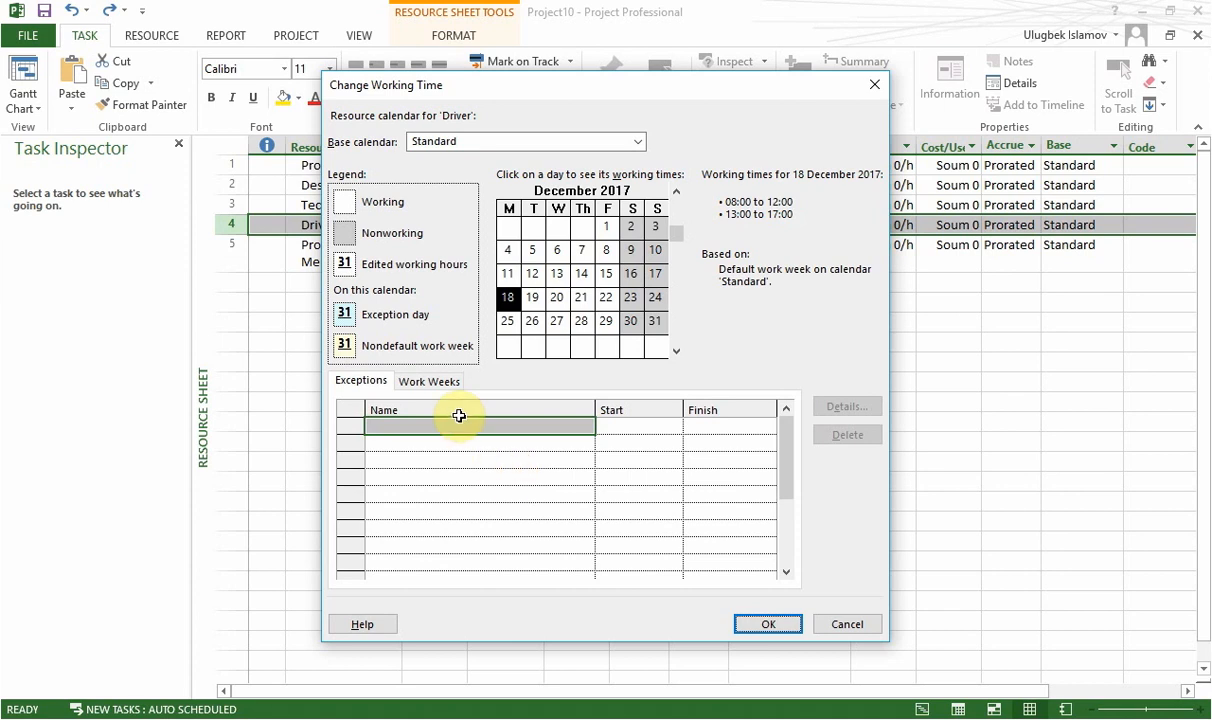
click(431, 384)
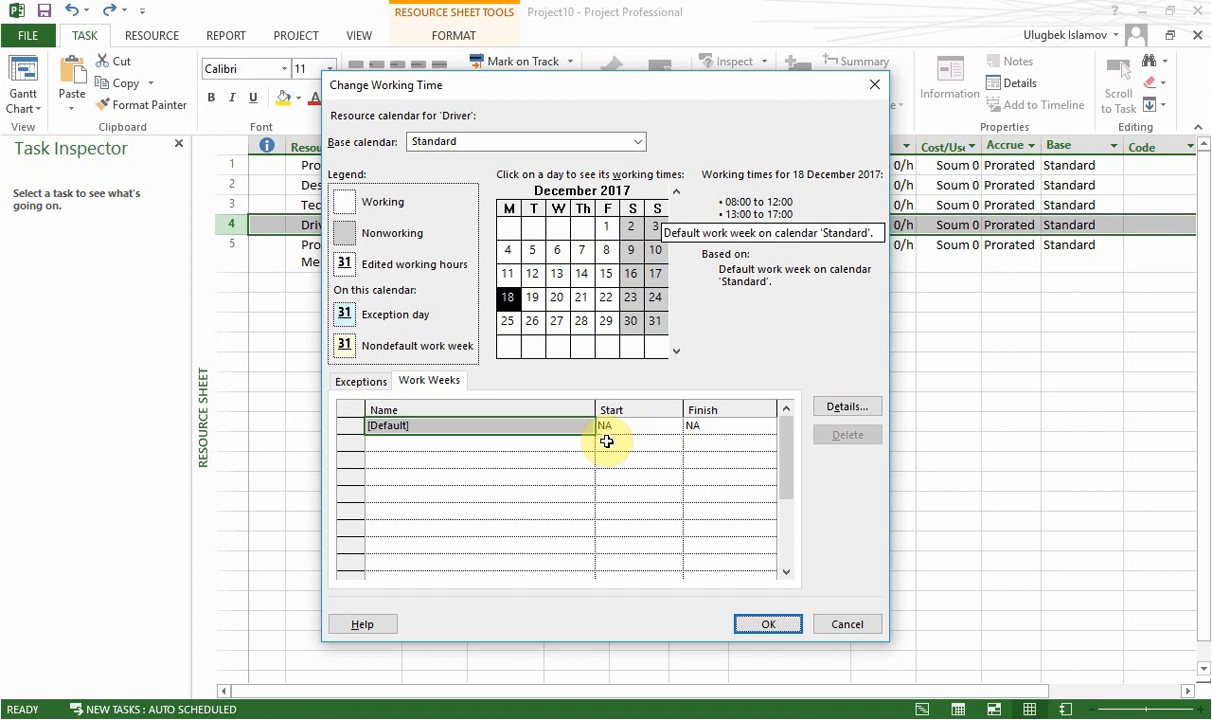
click(848, 408)
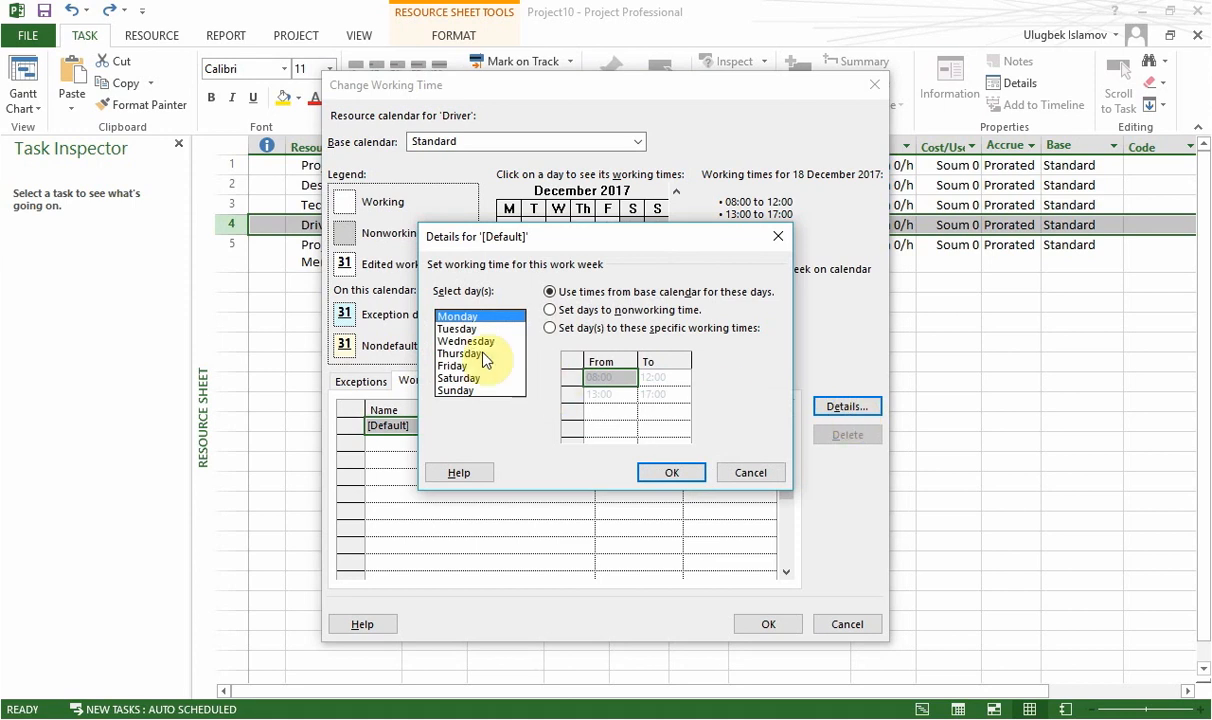
click(460, 330)
key(Down)
key(Down)
key(Down)
key(Down)
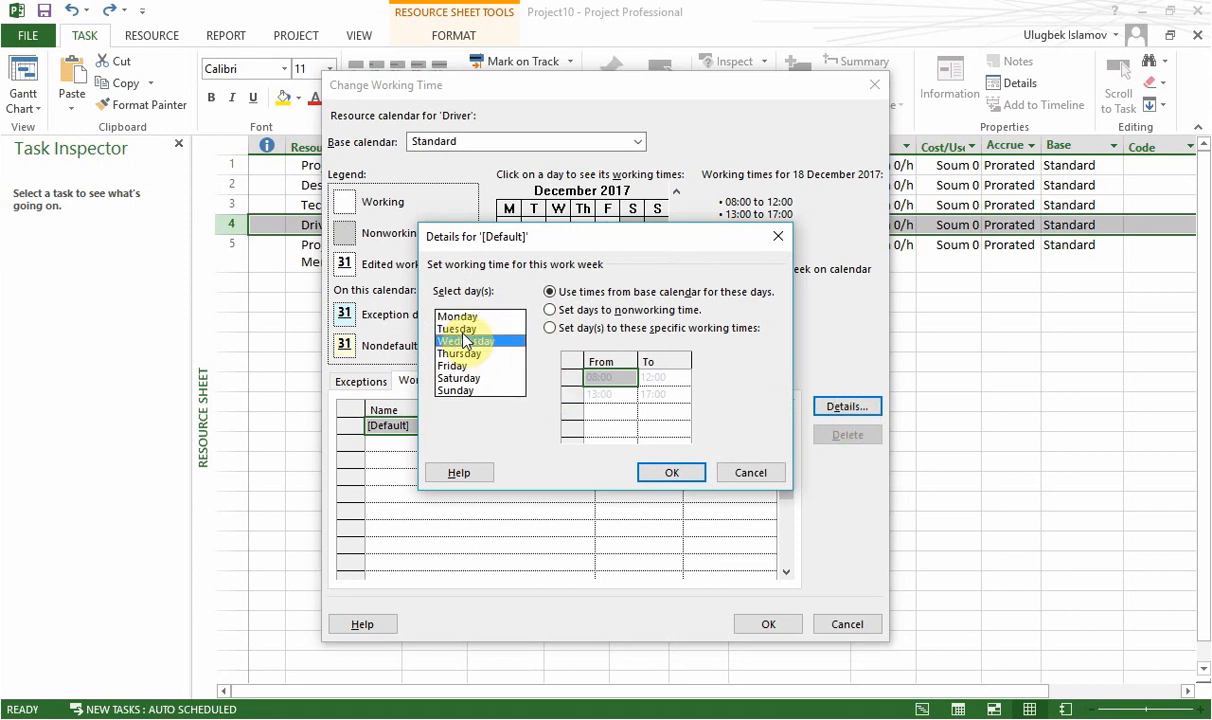
key(Down)
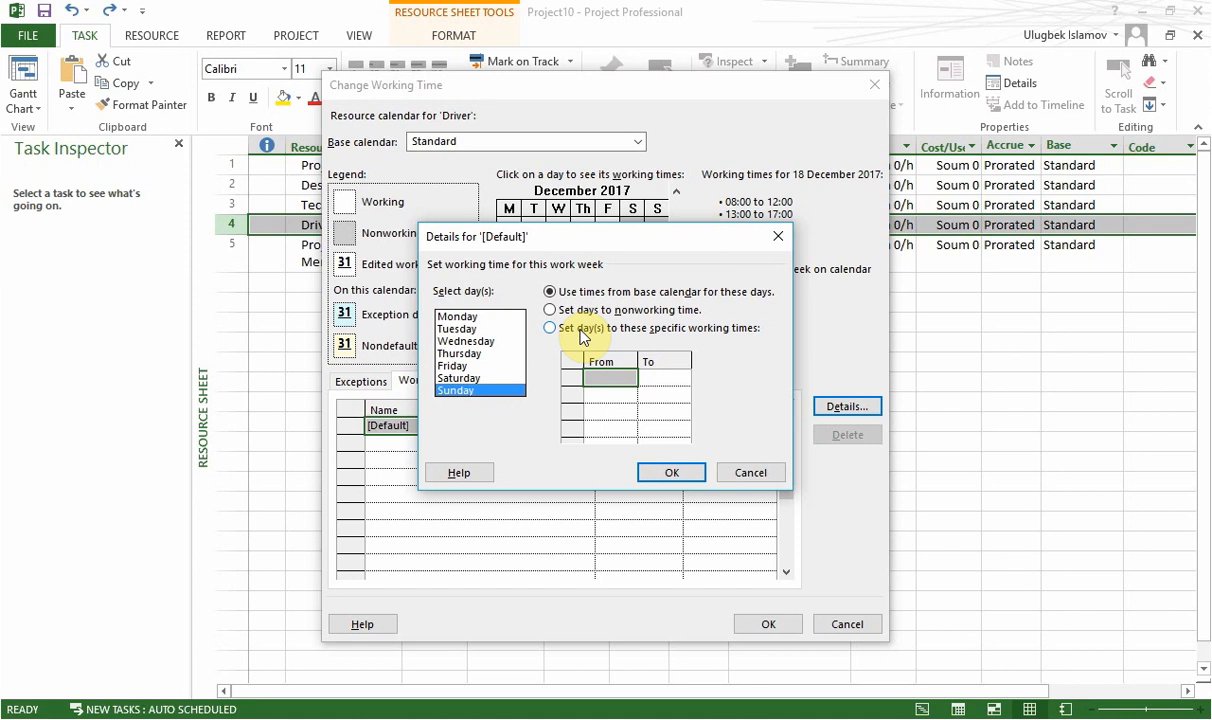
Set Monday, Wednesday, Friday, Saturday and Sunday to nonworking time in the Driver's default work week.
click(460, 342)
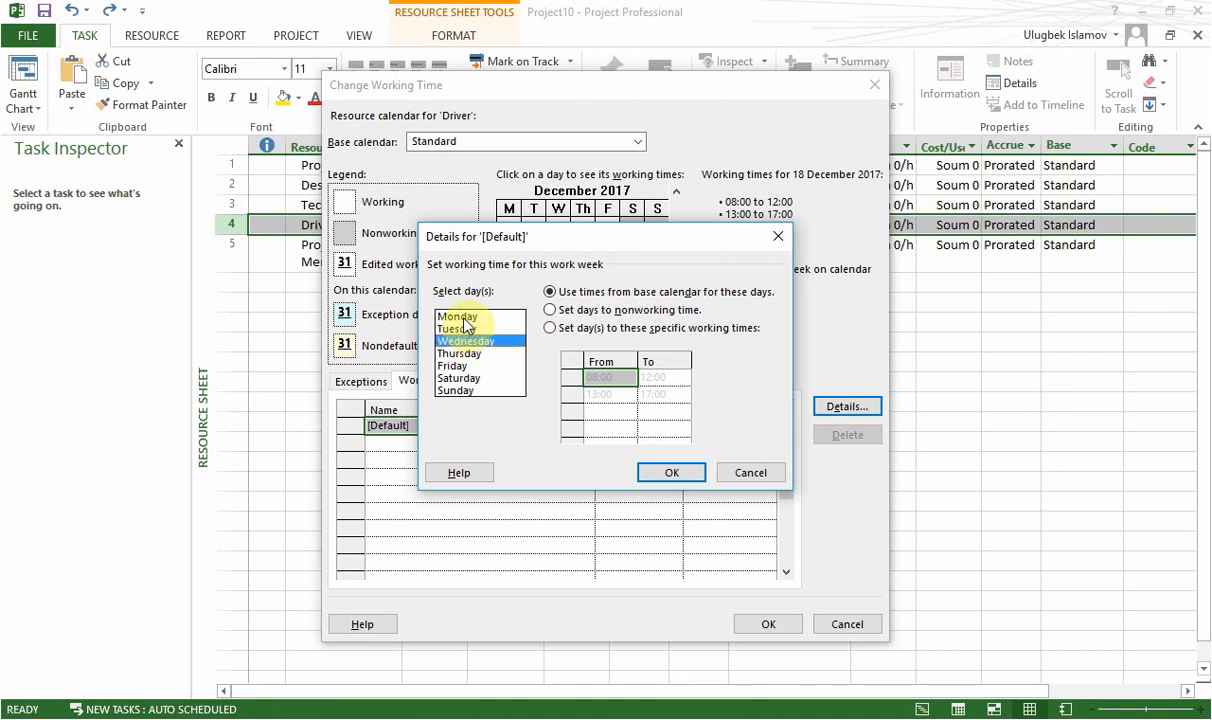
shift+click(457, 317)
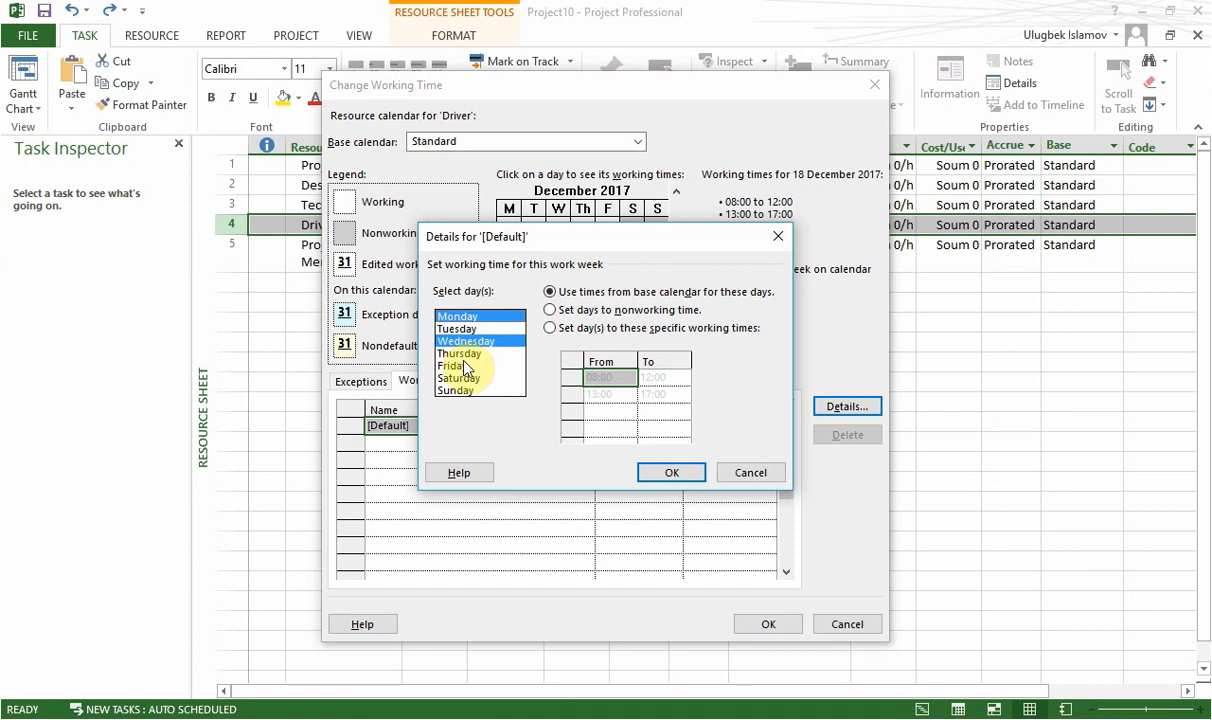
ctrl+click(455, 366)
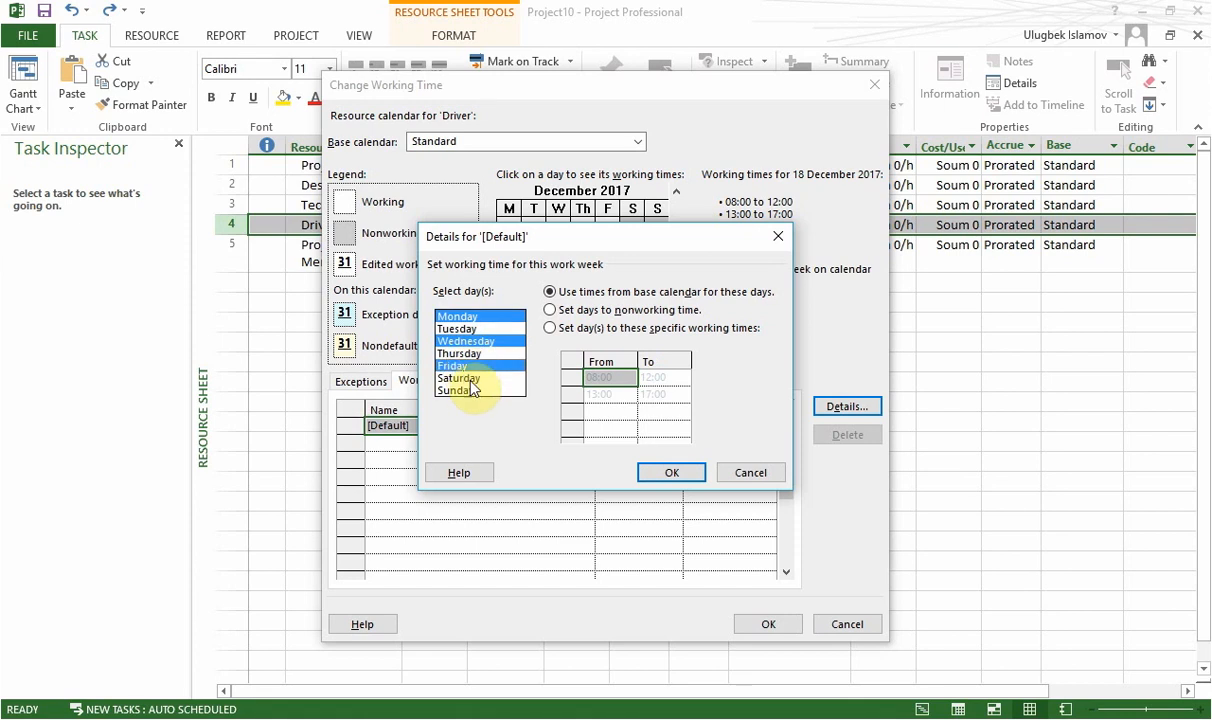
ctrl+click(470, 379)
ctrl+click(472, 391)
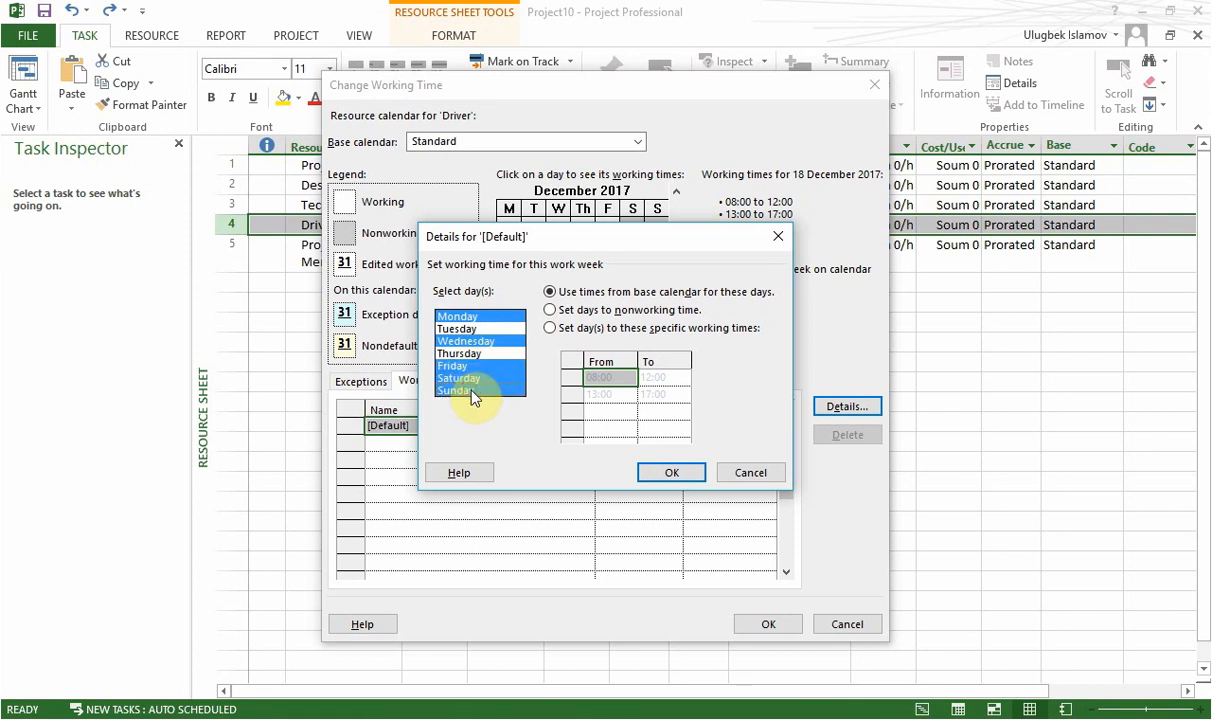
click(586, 312)
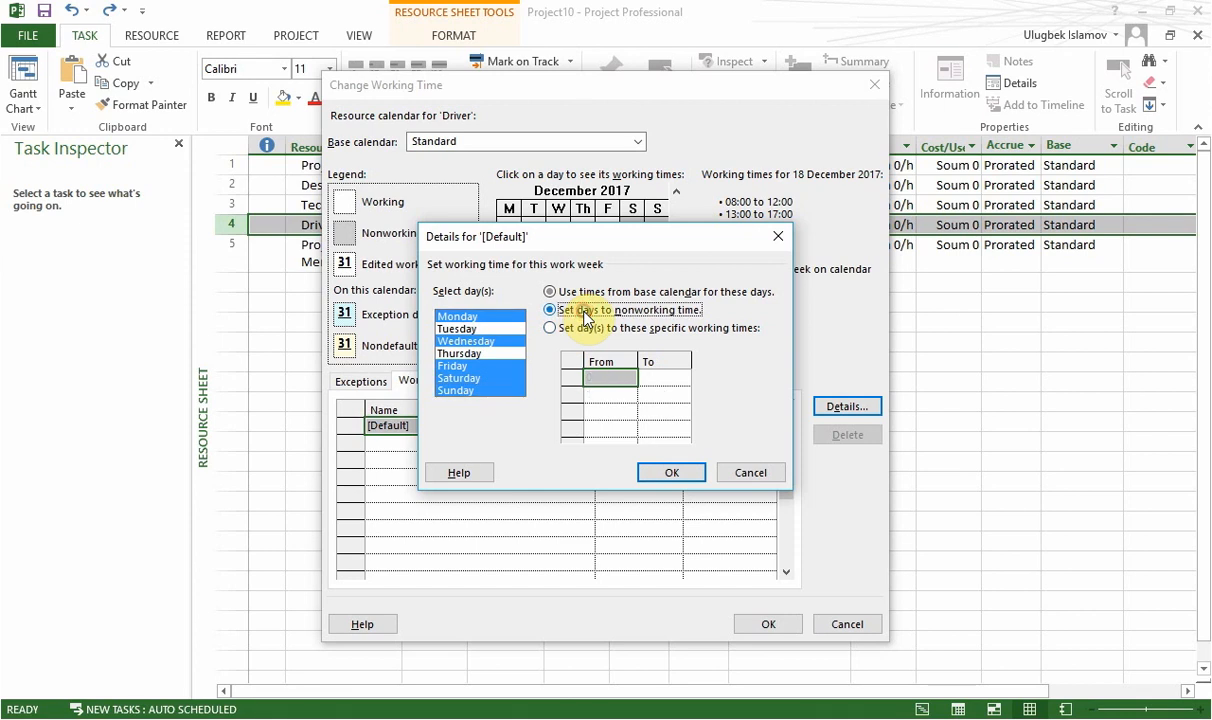
click(671, 473)
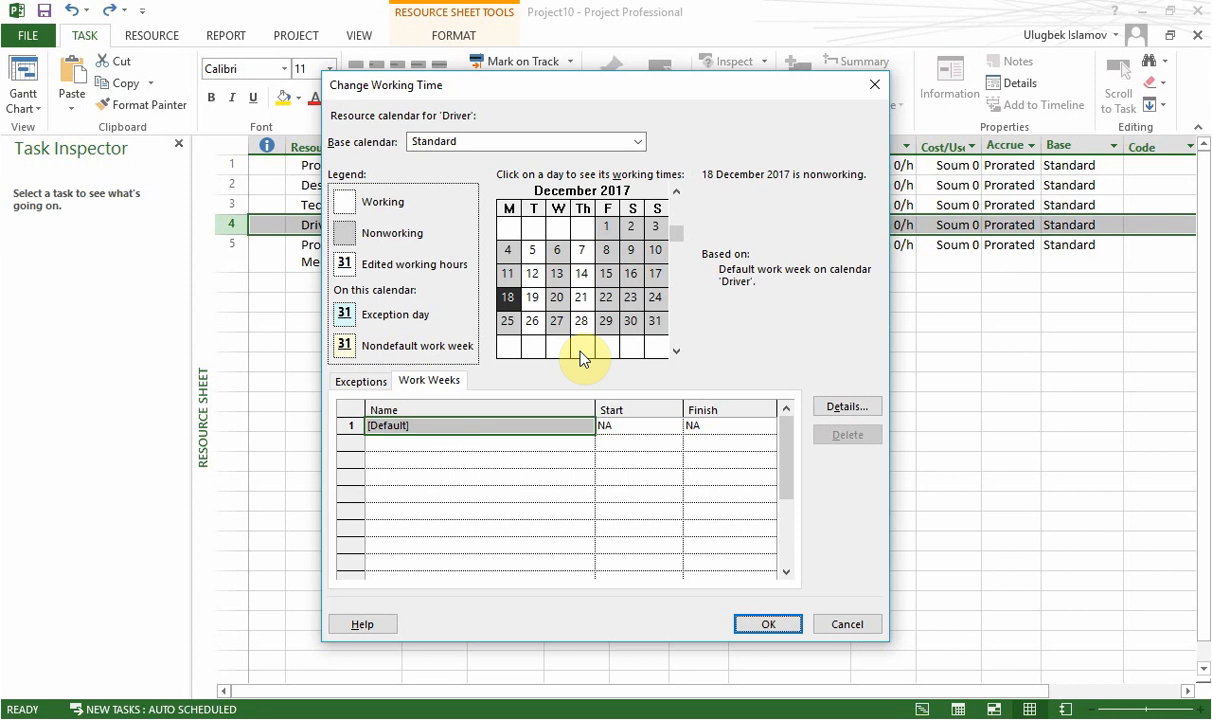
click(765, 625)
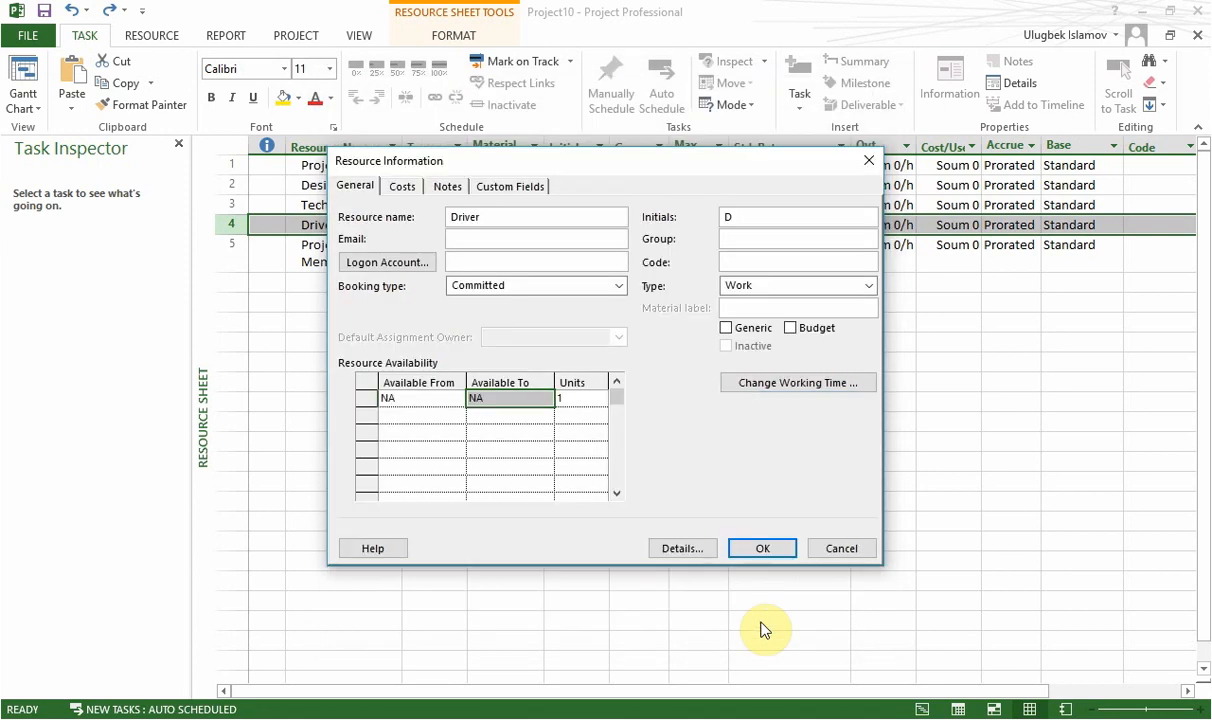
click(762, 548)
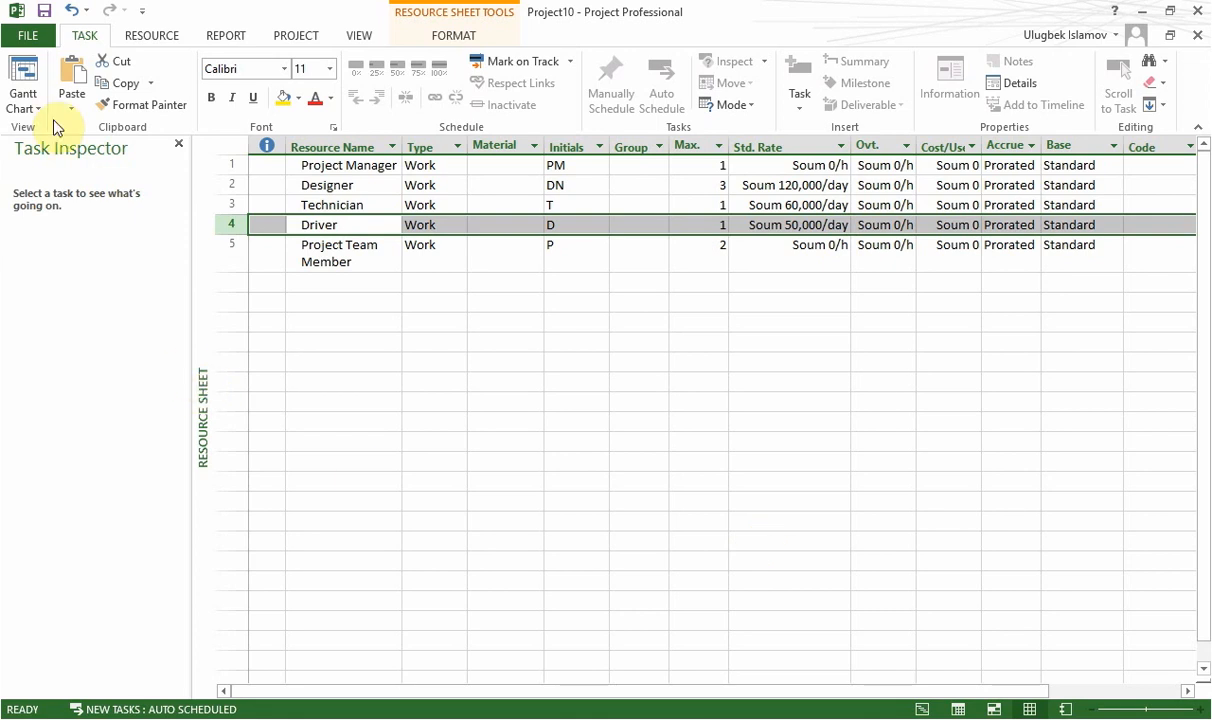
Switch to the Gantt Chart view and check the start and finish dates of Task 8.
click(27, 93)
click(23, 82)
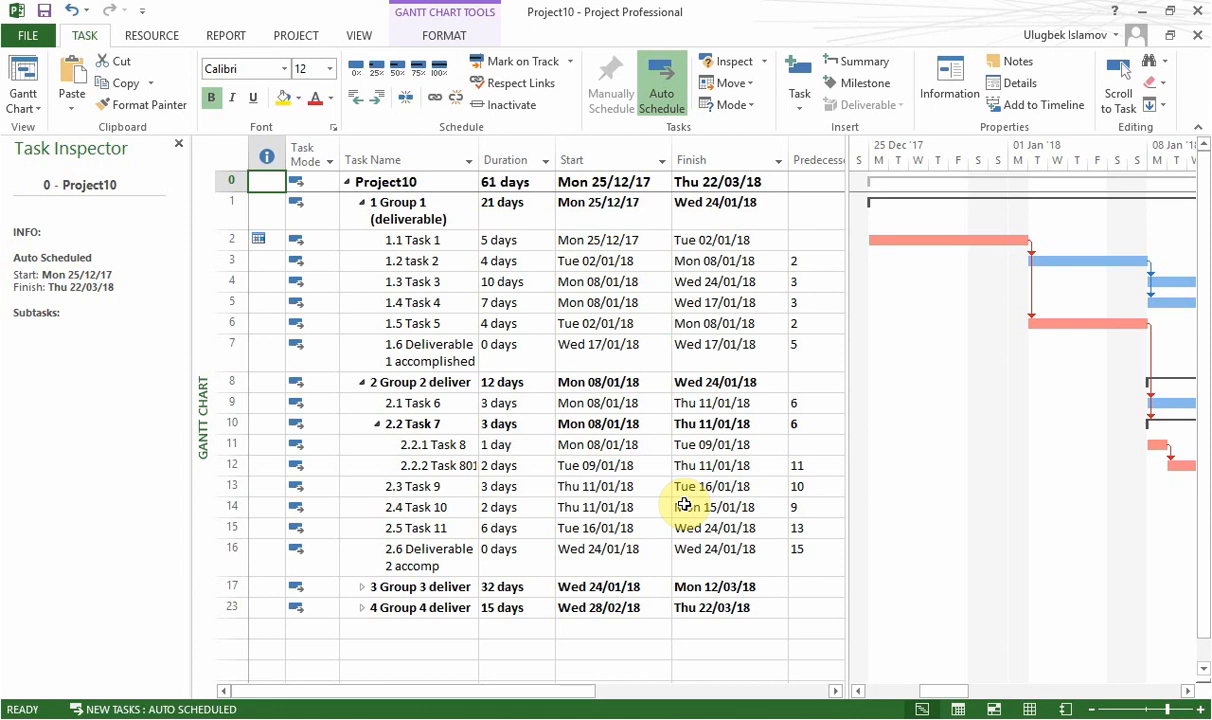
click(433, 452)
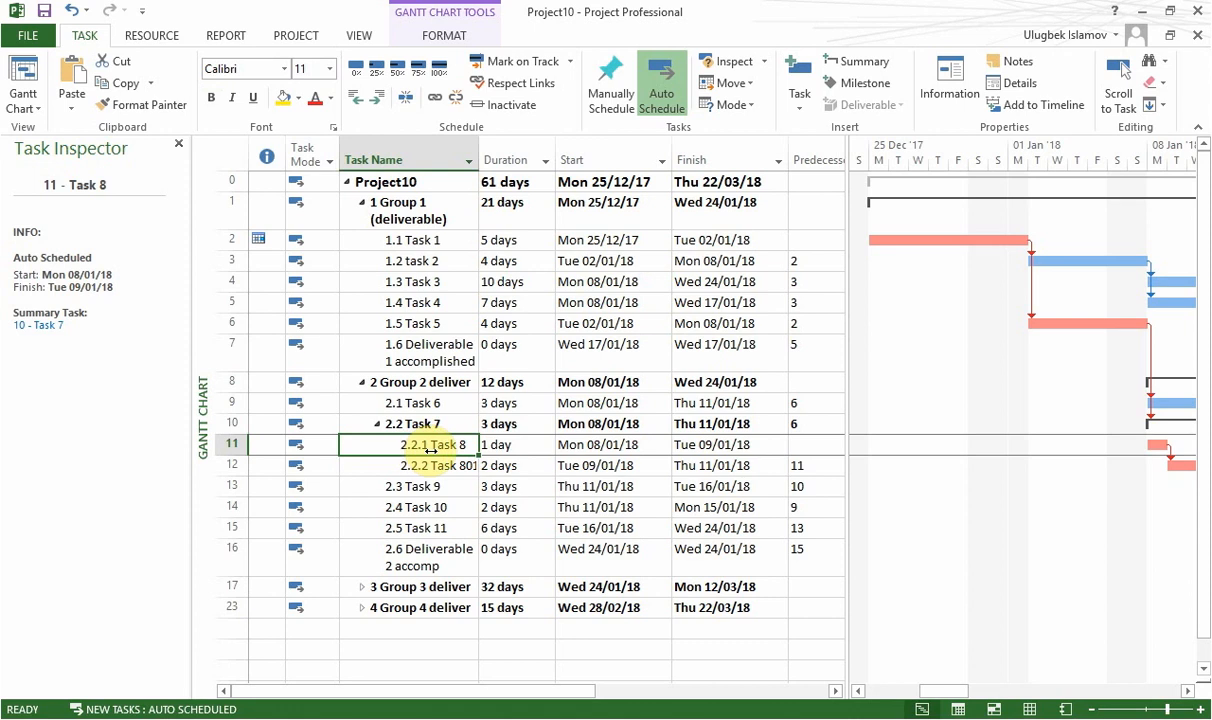
click(605, 447)
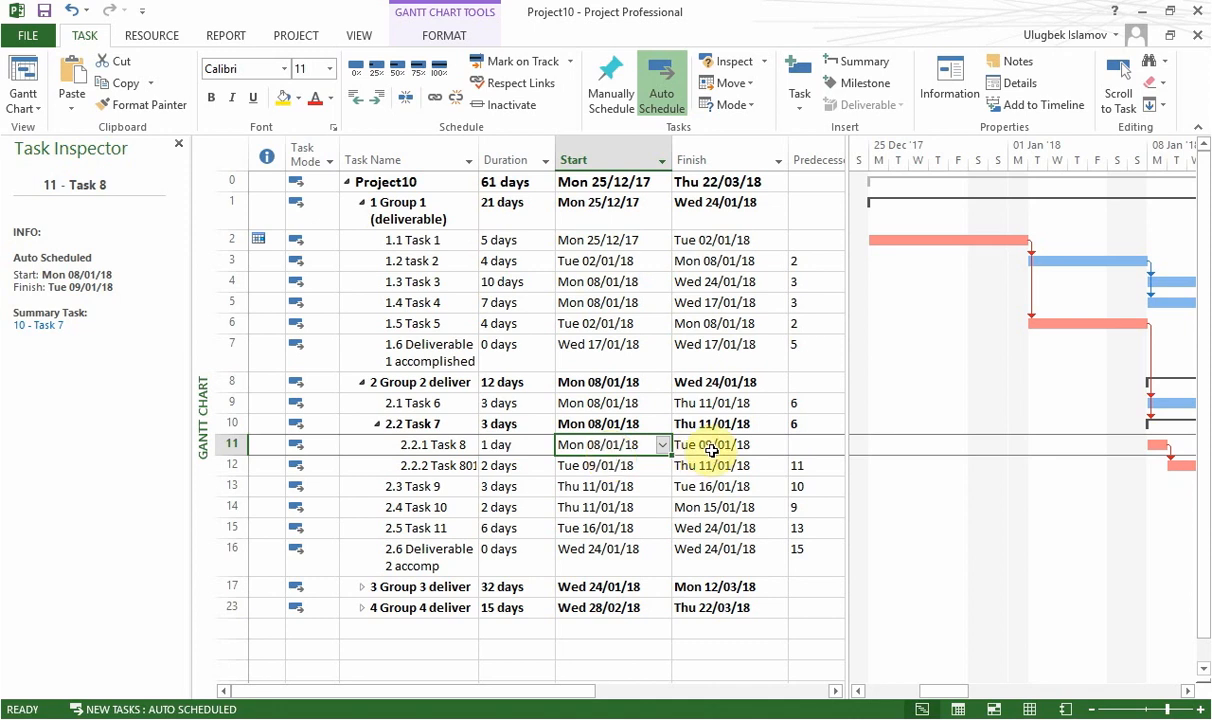
key(alt)
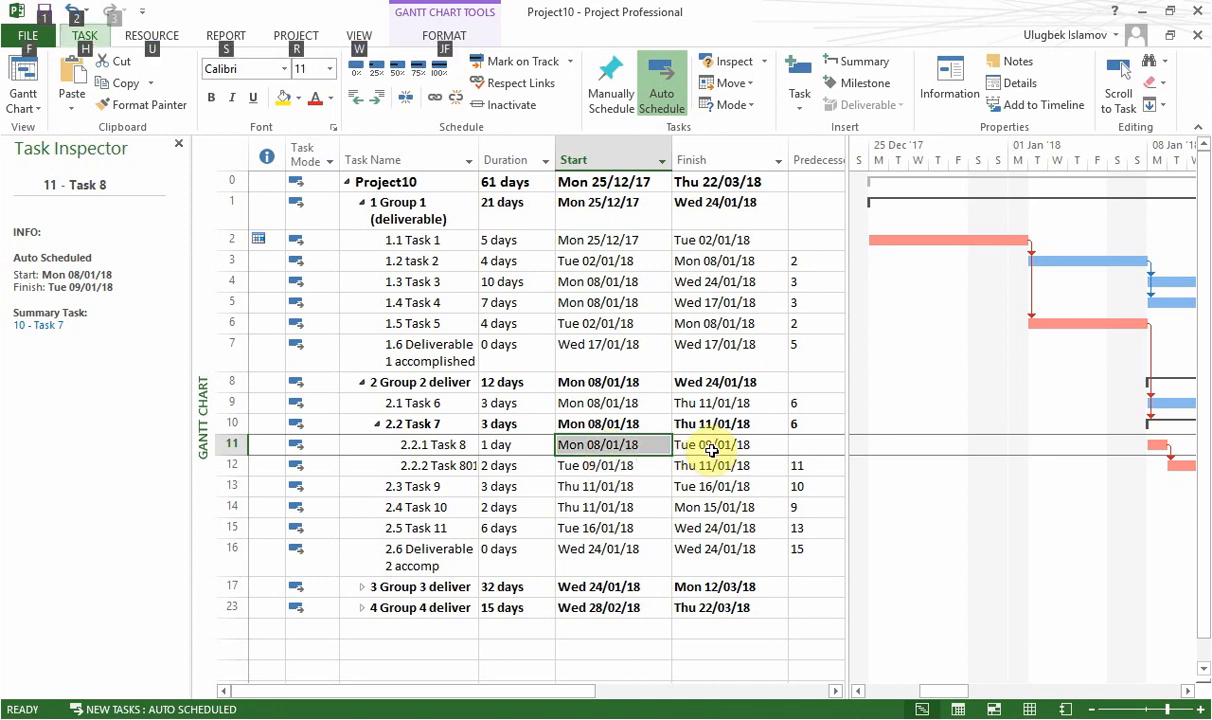
click(711, 451)
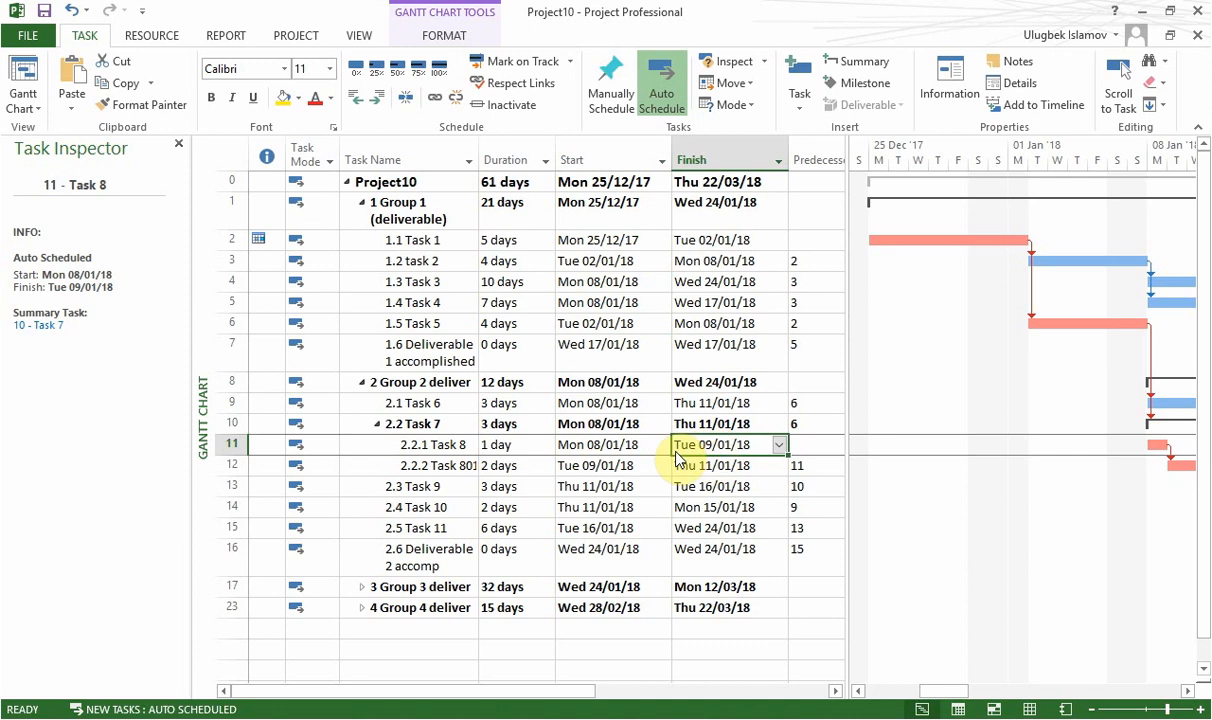
click(643, 450)
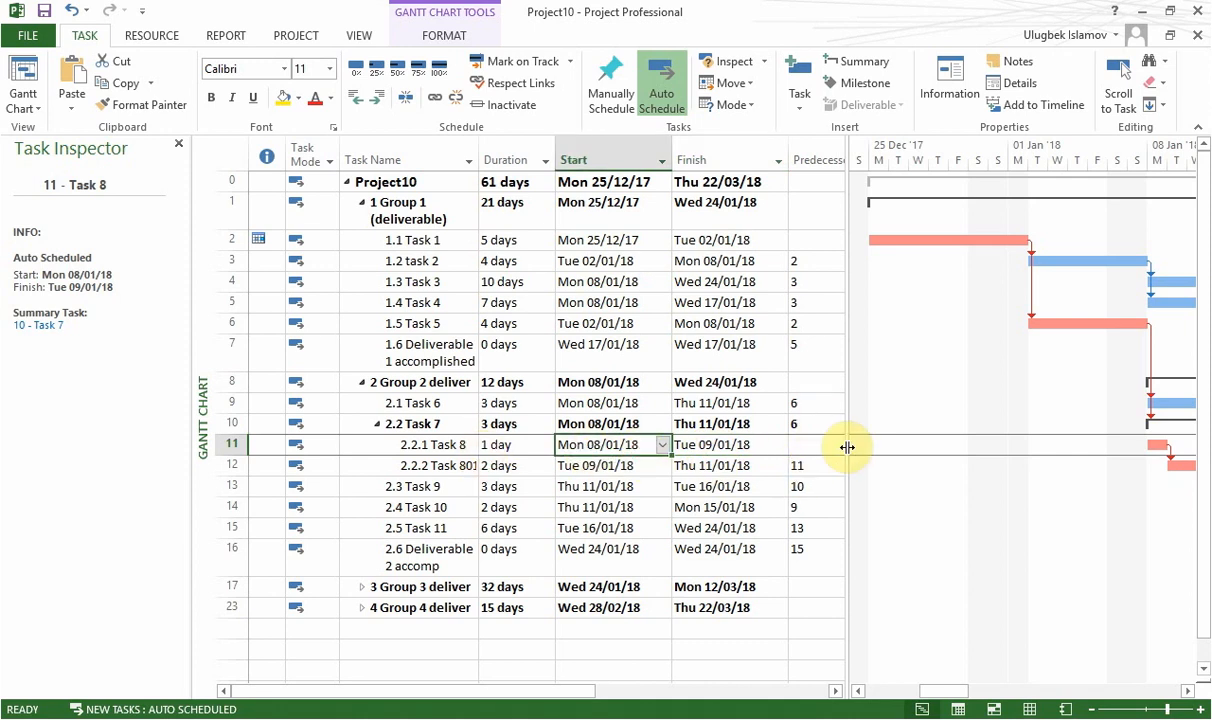
Close the Task Inspector and widen the task table to show the full Resource Names column.
drag(847, 447, 931, 449)
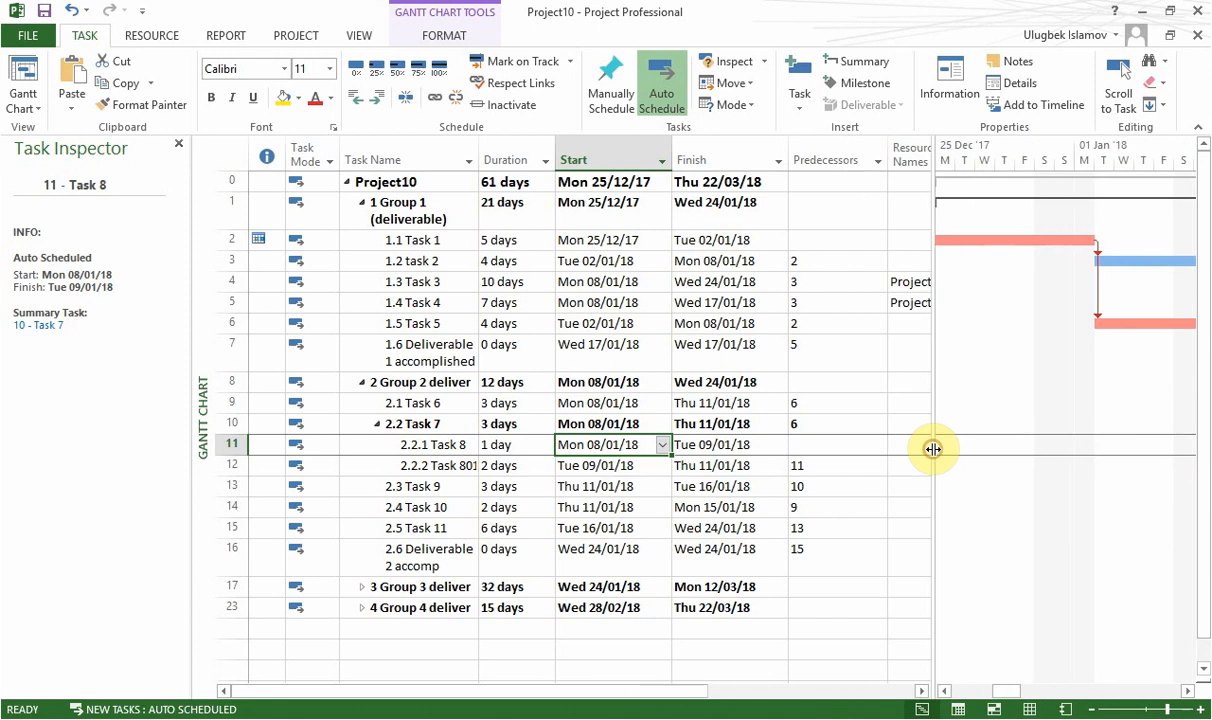
click(179, 145)
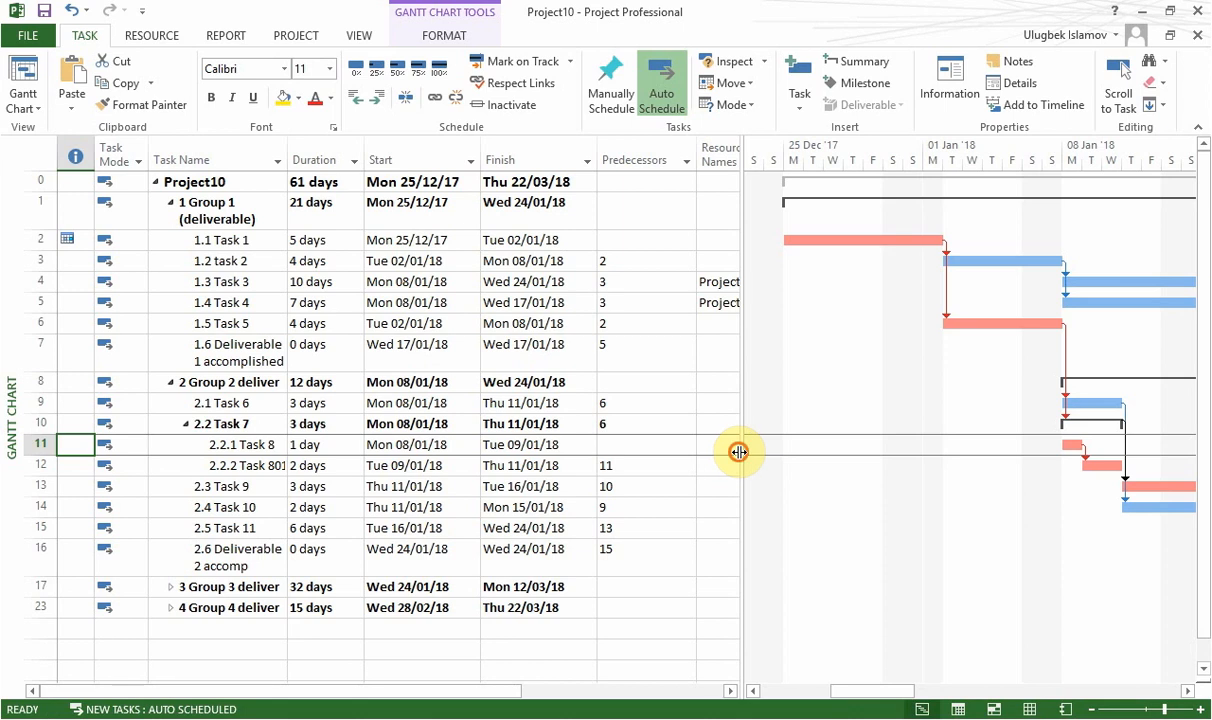
drag(738, 452, 803, 454)
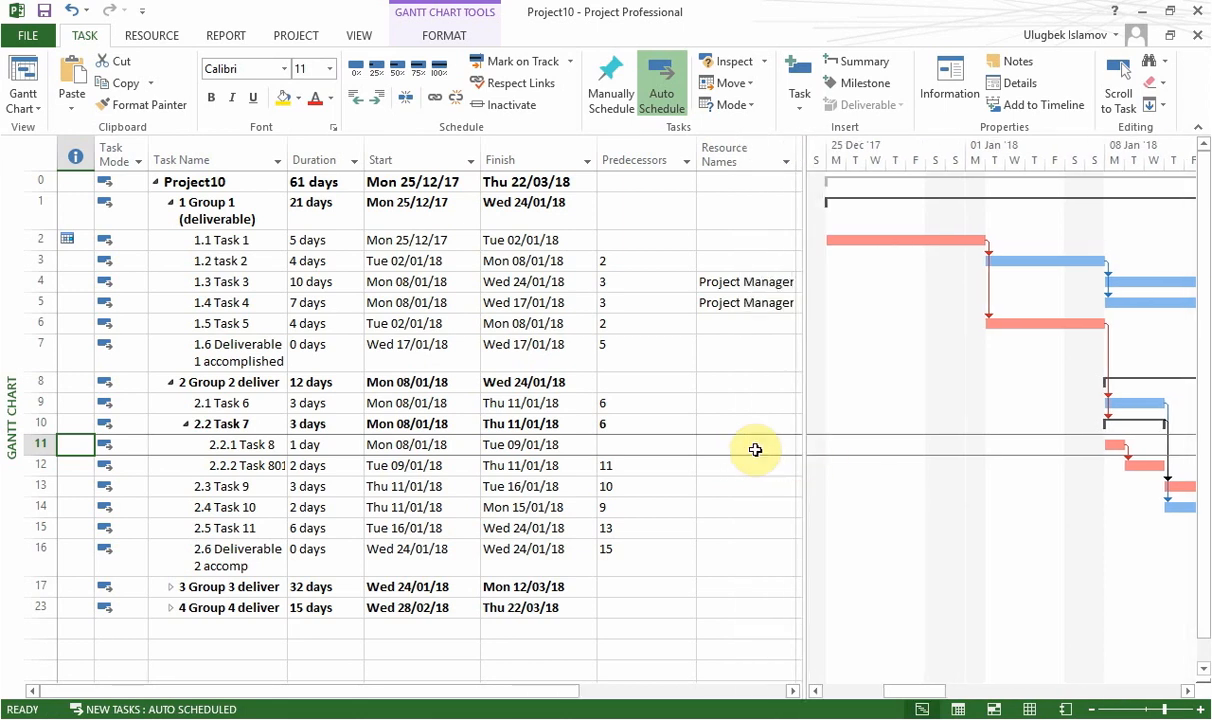
Assign the Driver resource to Task 8.
click(744, 446)
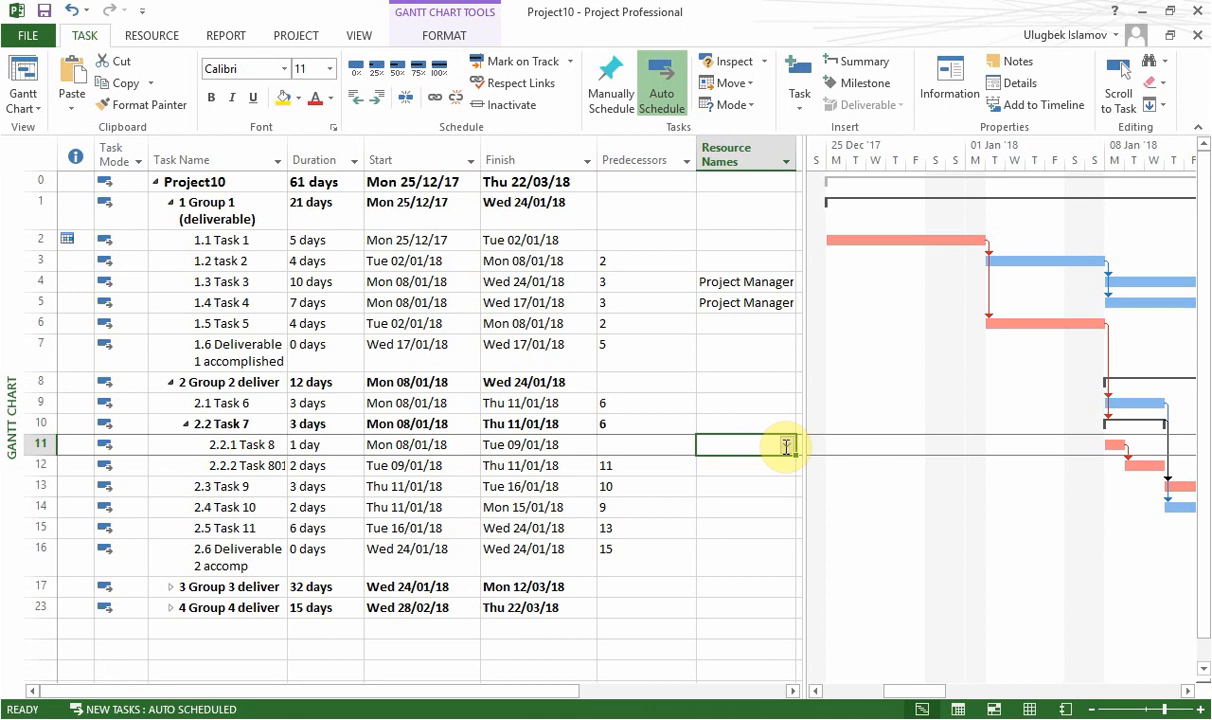
click(789, 446)
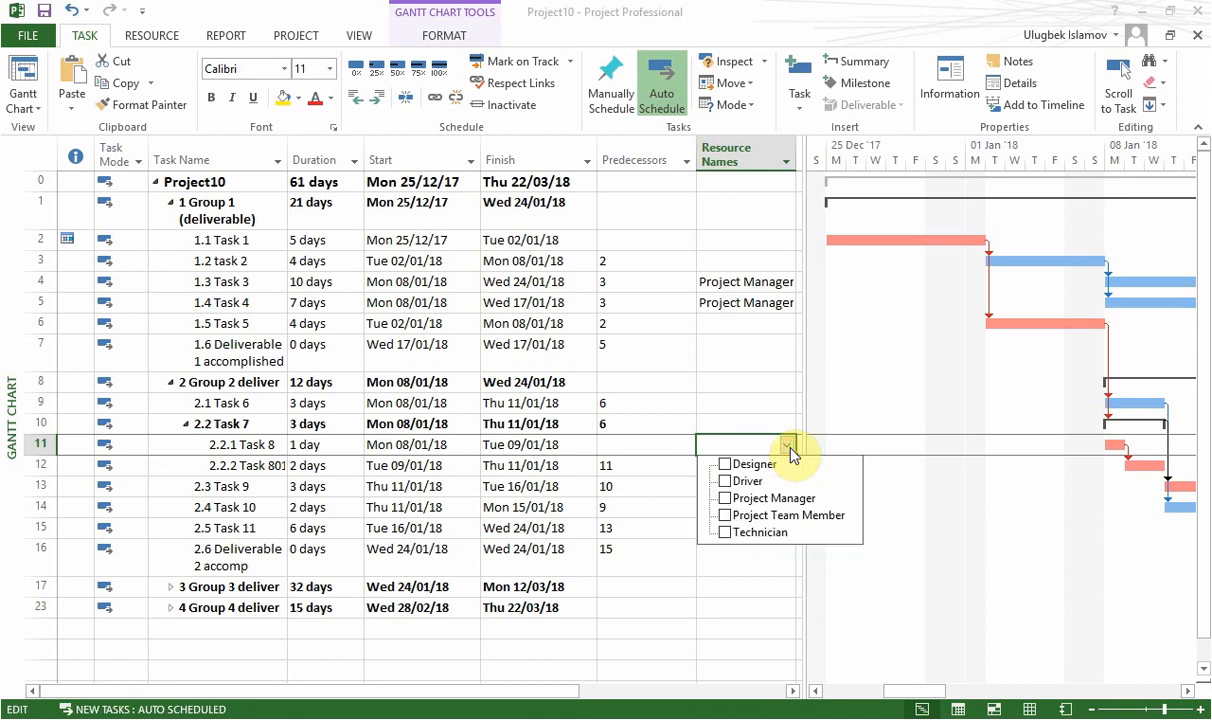
click(753, 485)
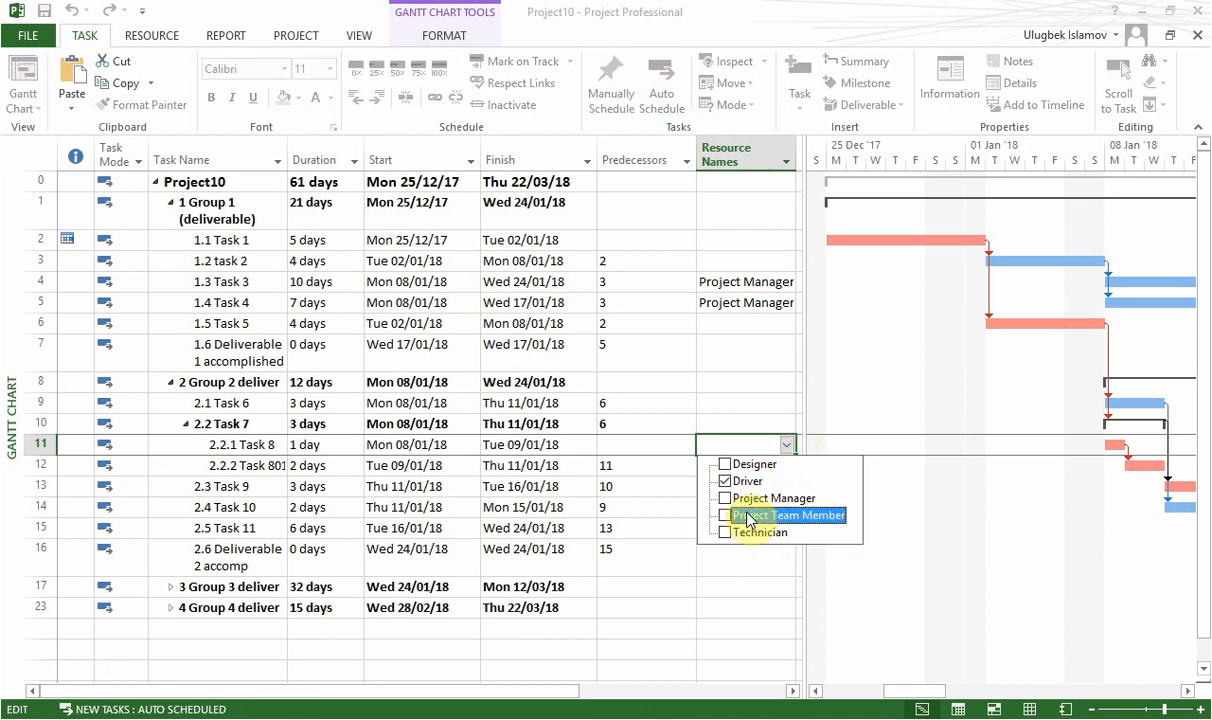
key(Return)
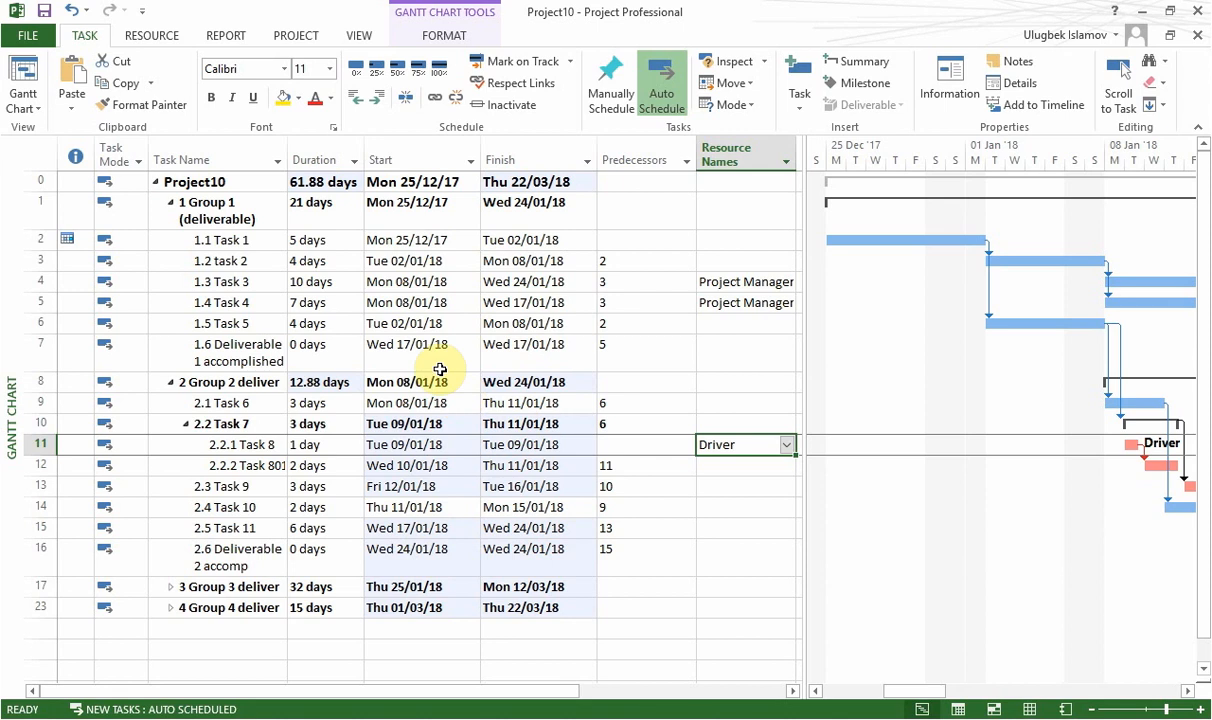
Switch to the Resource Sheet view.
click(151, 35)
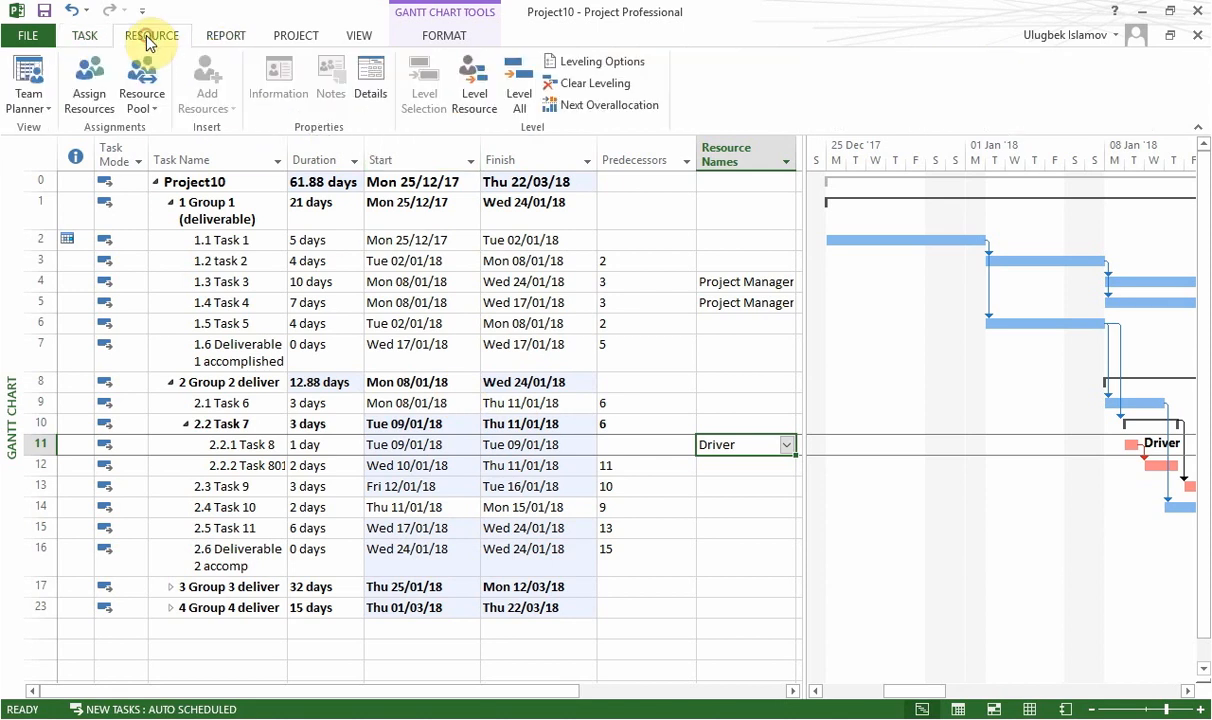
click(38, 108)
click(49, 220)
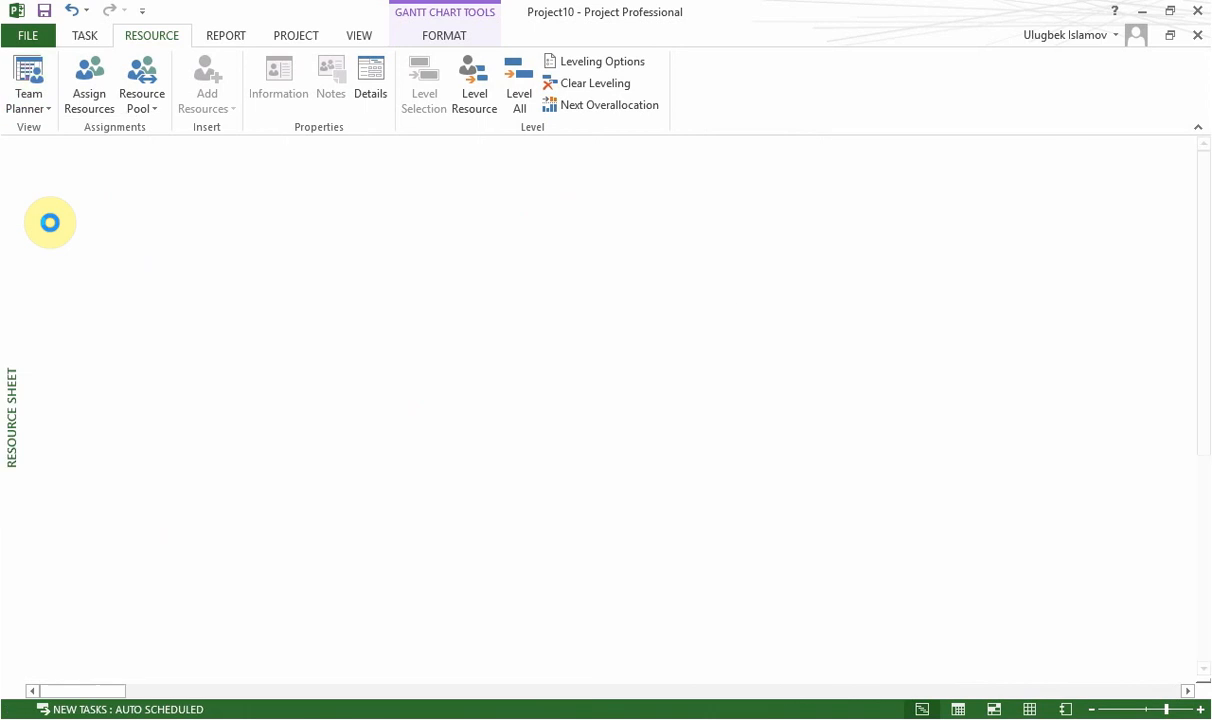
Add a new resource named Supplies in the first empty row below Project Team Member.
click(139, 285)
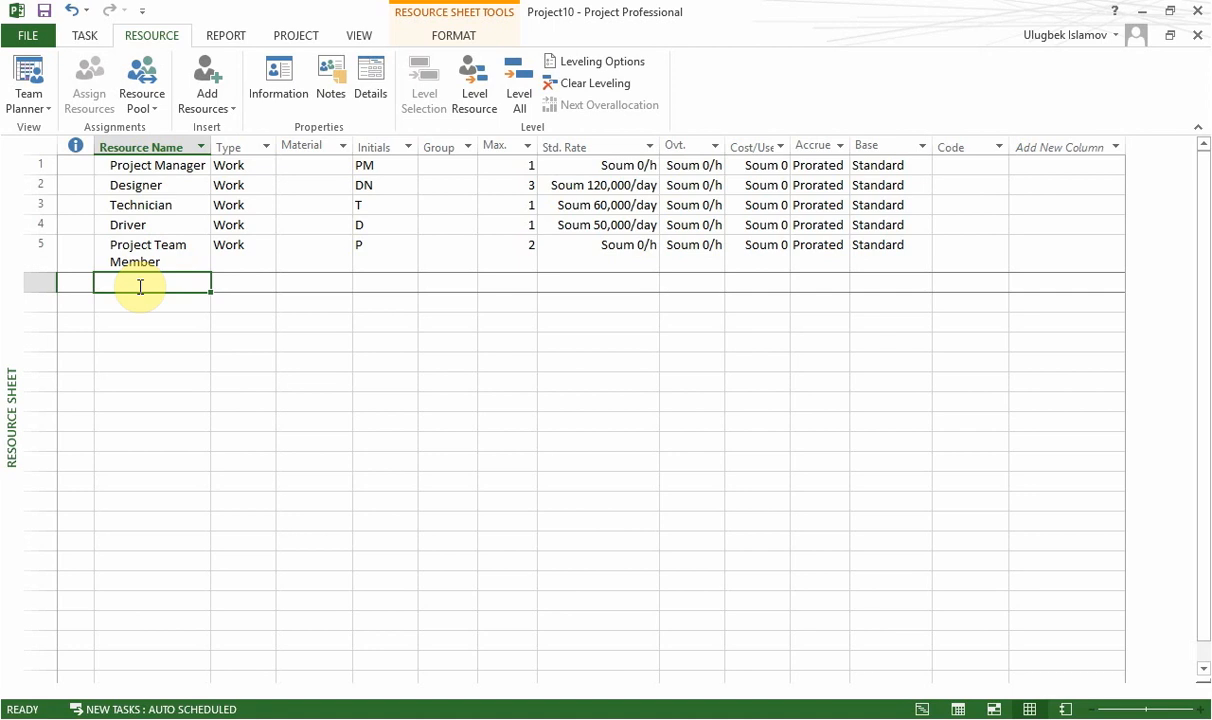
key(alt)
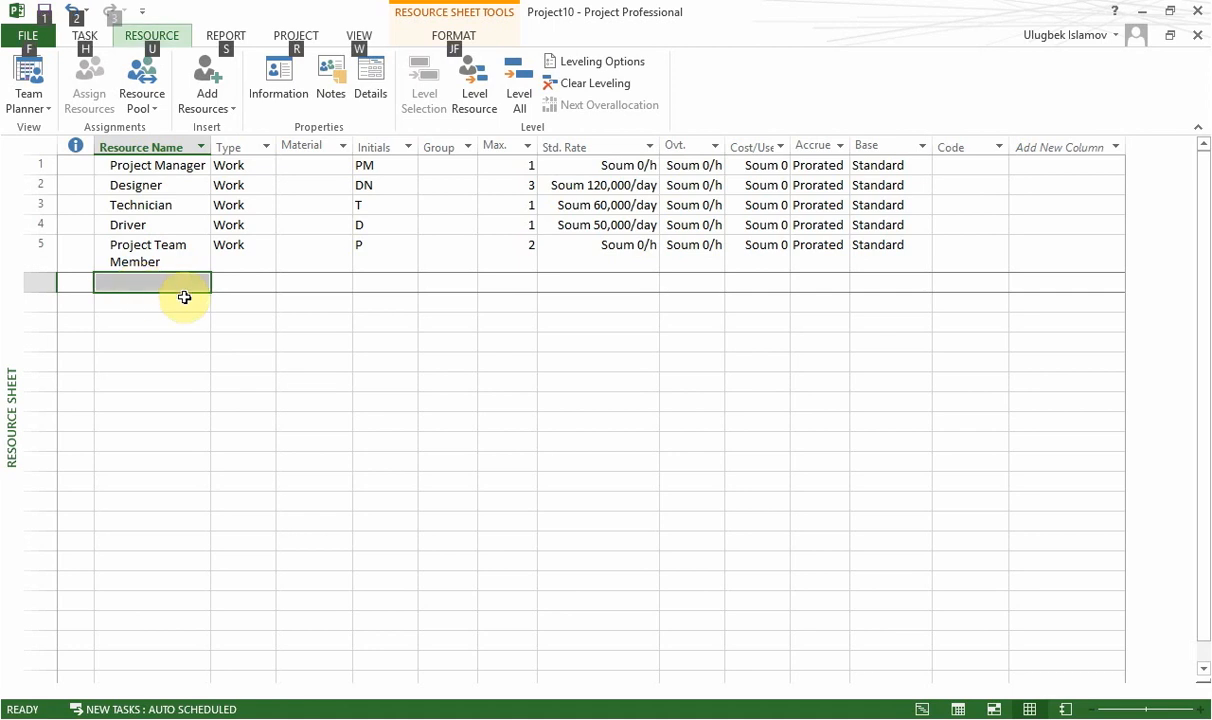
click(184, 298)
click(163, 288)
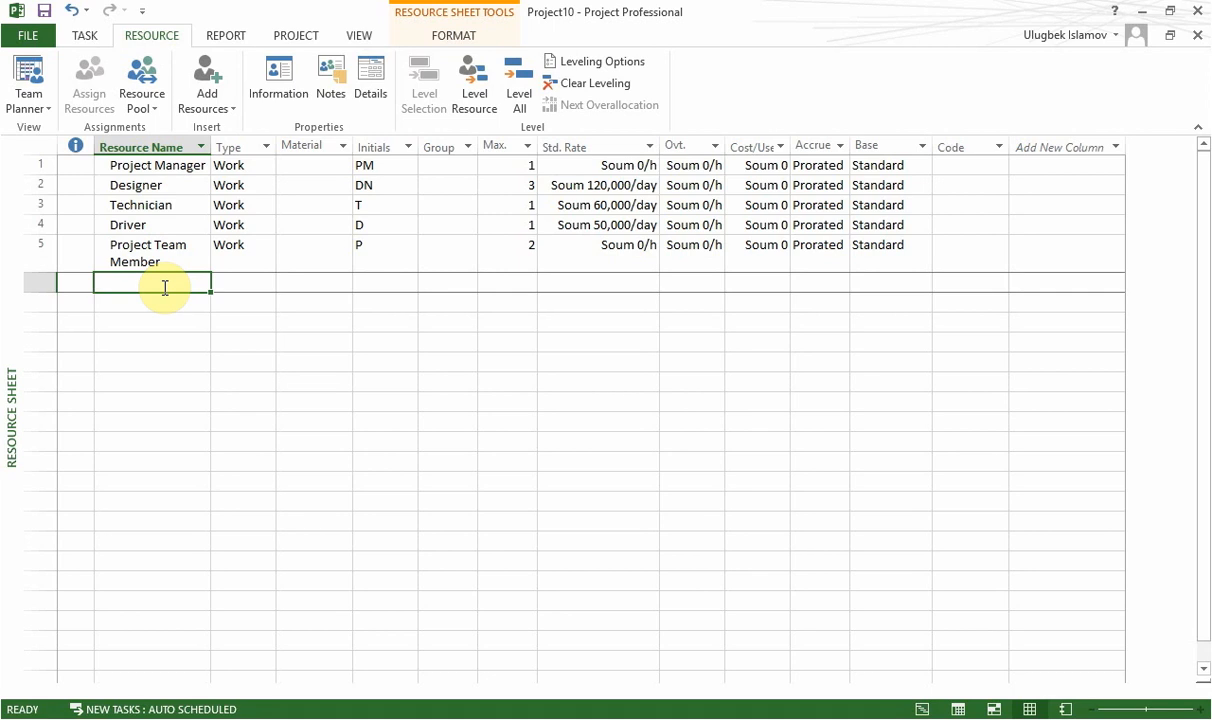
text(Min)
key(BackSpace)
key(BackSpace)
key(BackSpace)
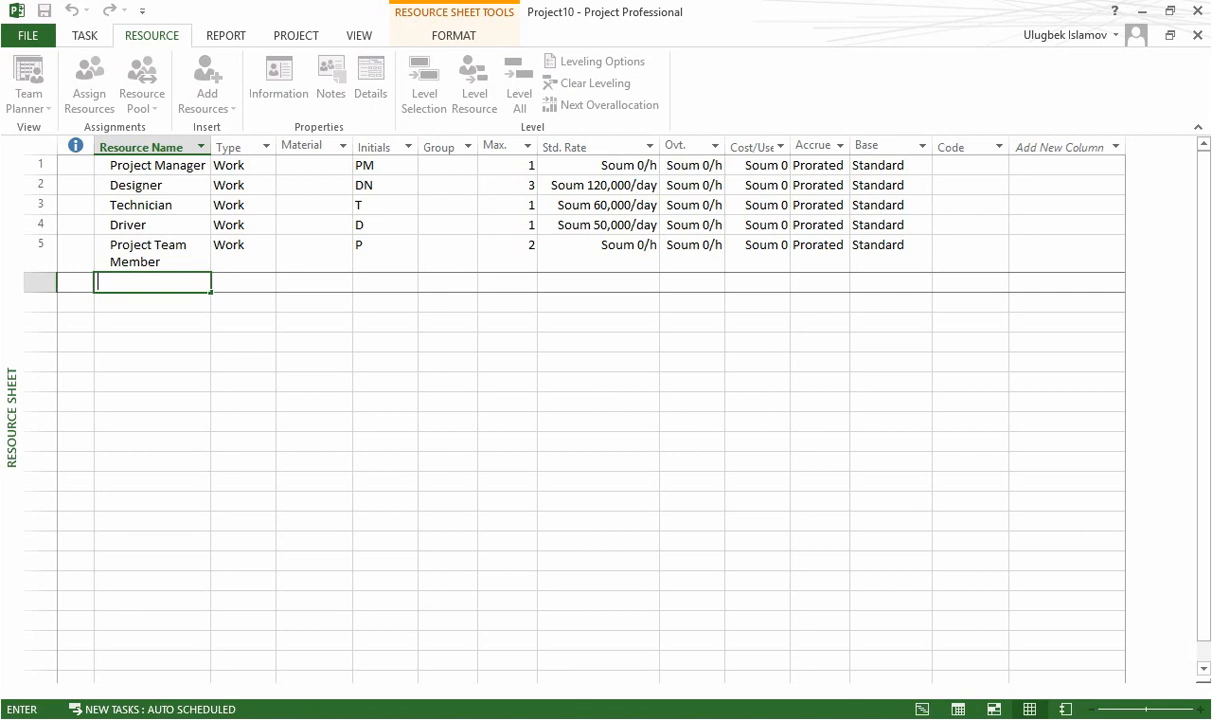
text(Supl)
key(BackSpace)
text(plier)
key(Return)
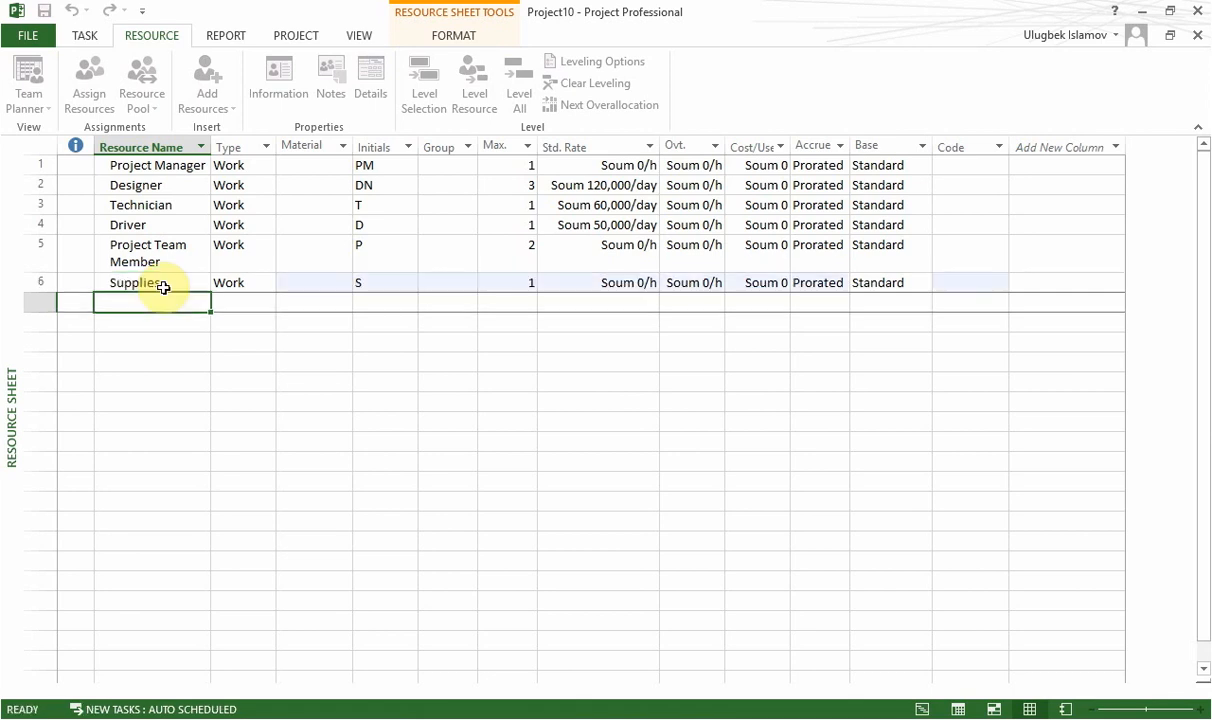
Change the Supplies resource's type to Material.
click(260, 288)
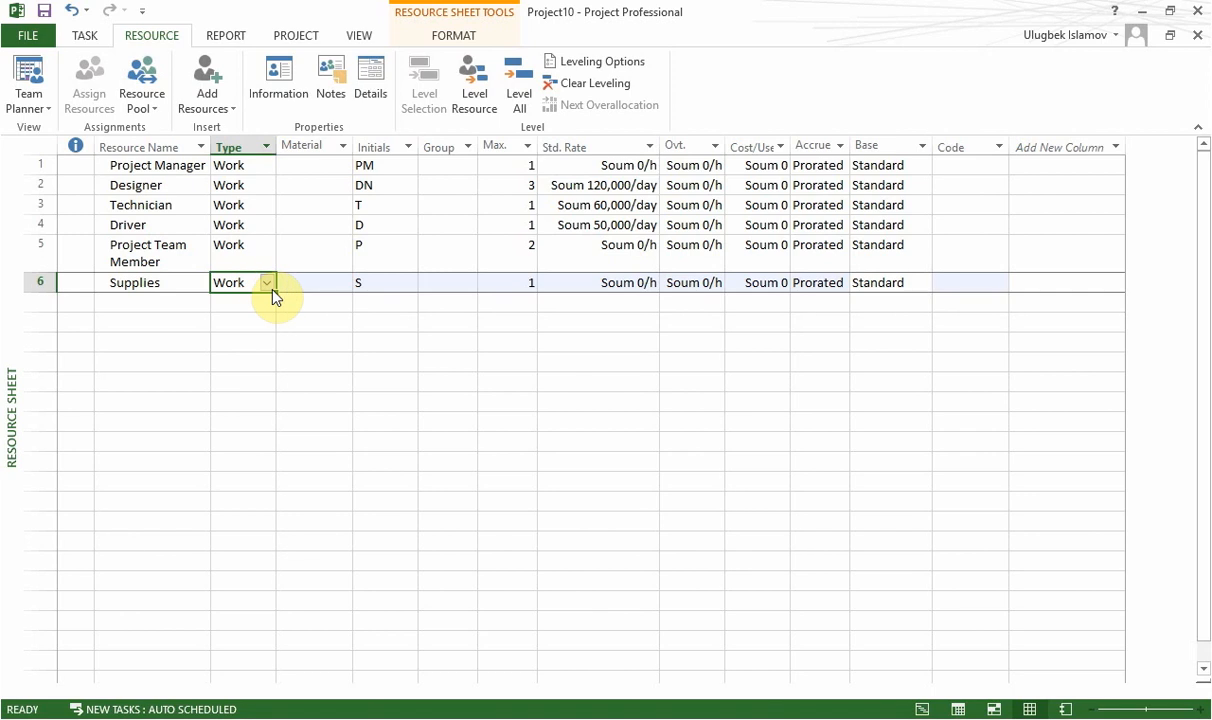
click(268, 284)
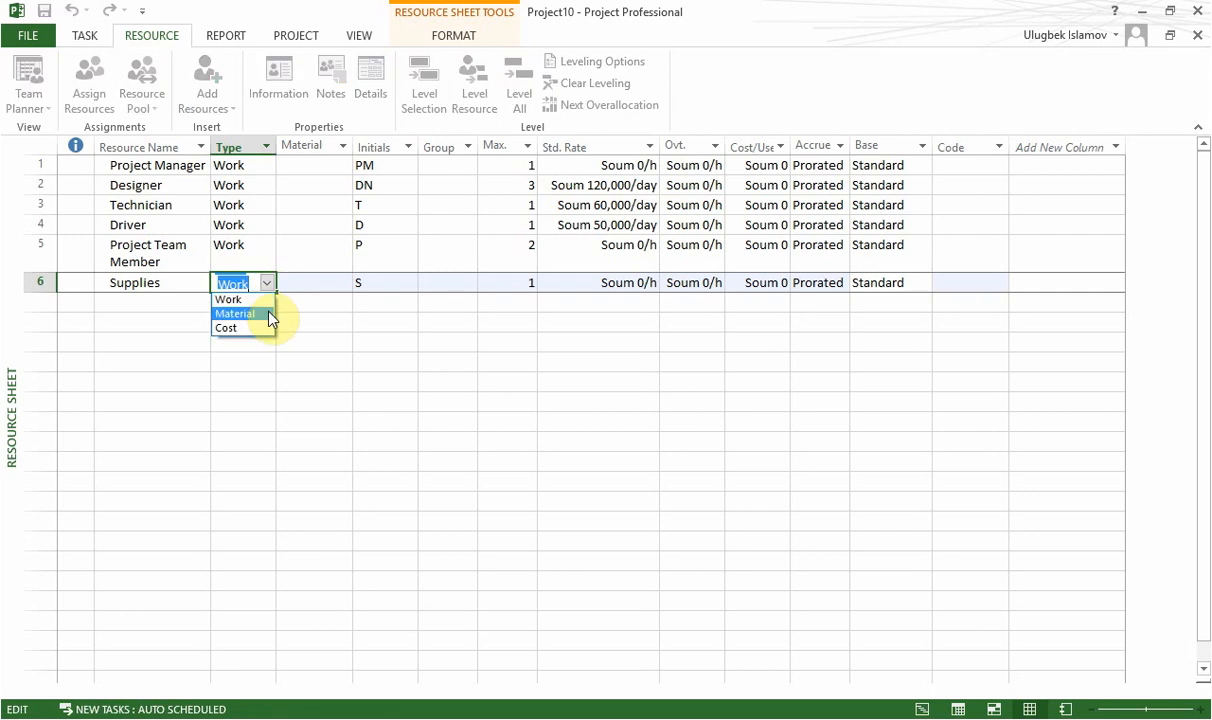
click(268, 312)
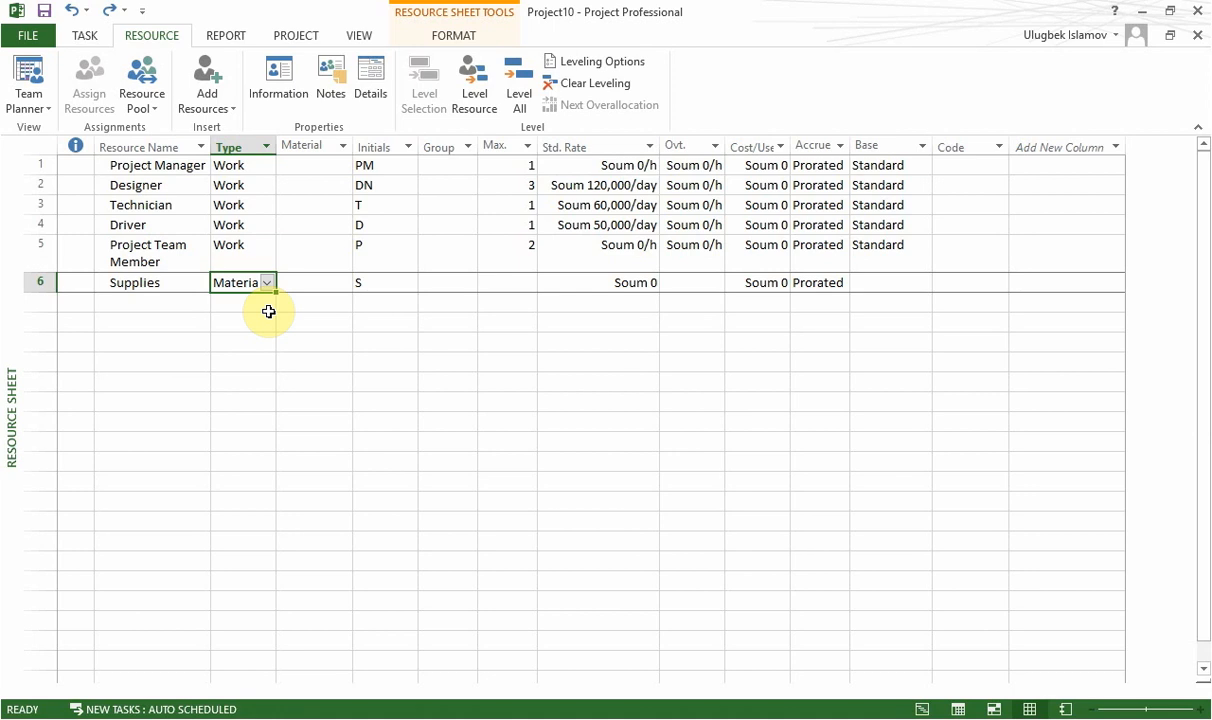
Add a new resource named Material 2 in the row below Supplies and set its type to Material.
click(178, 302)
text(M)
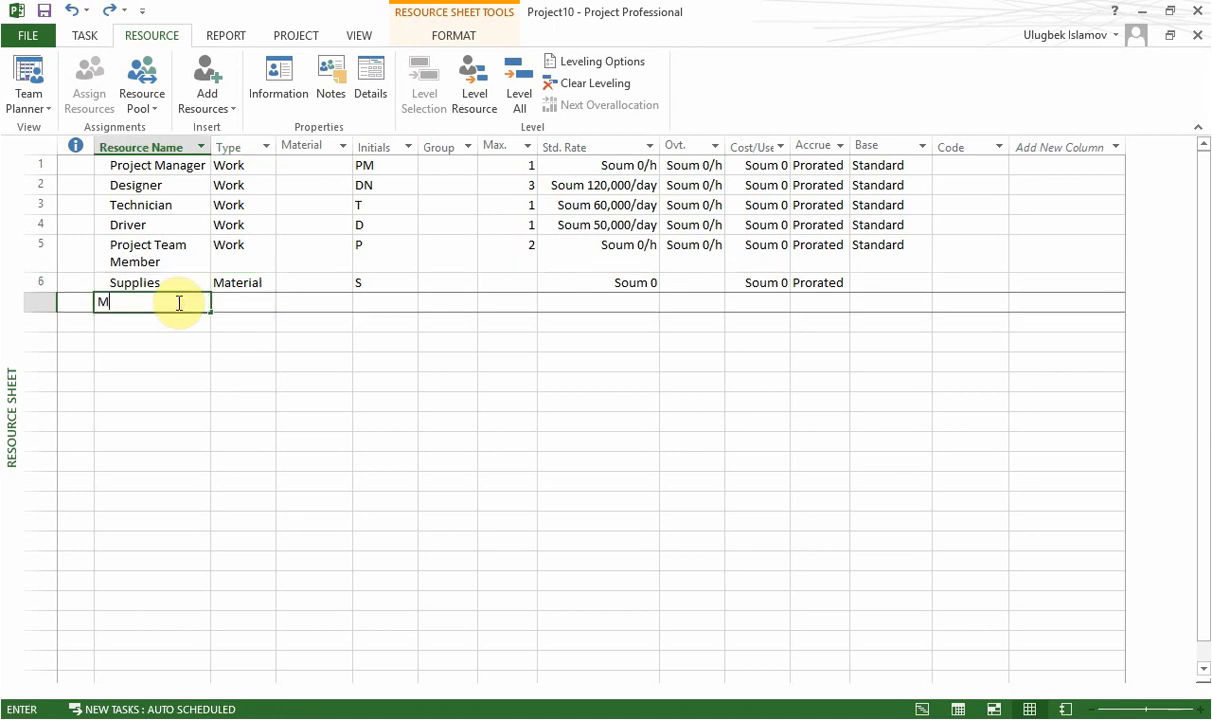
text(aterial 2)
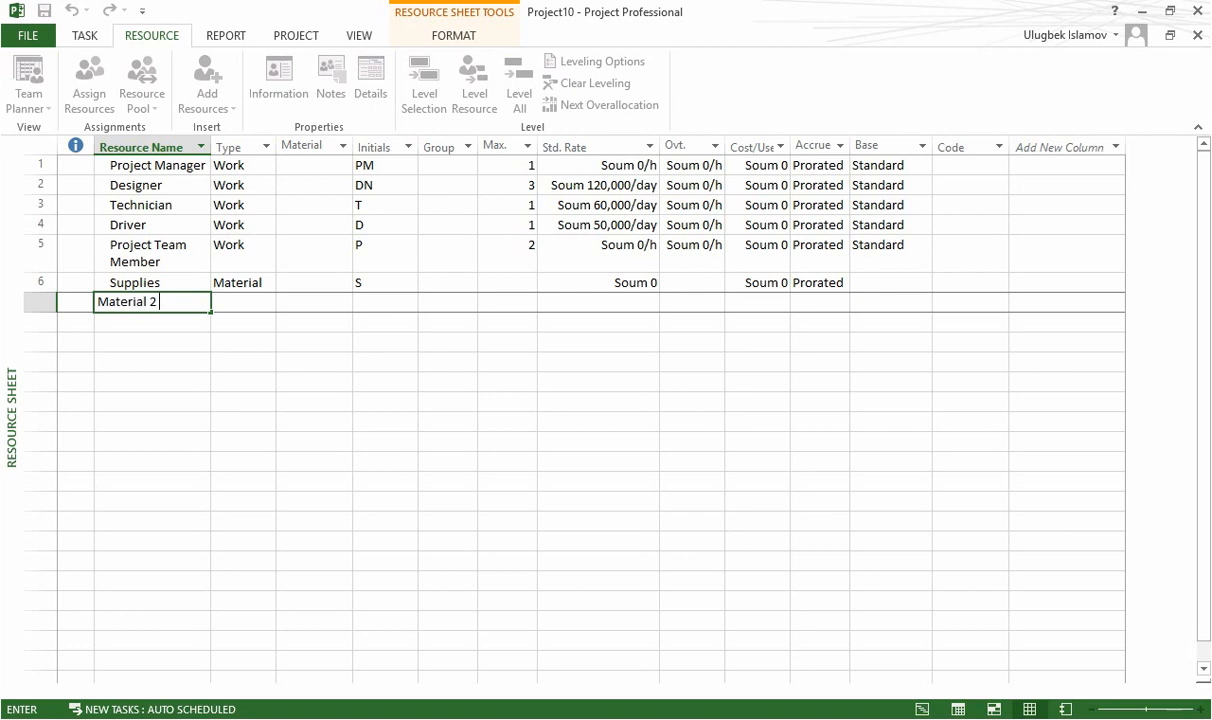
key(Return)
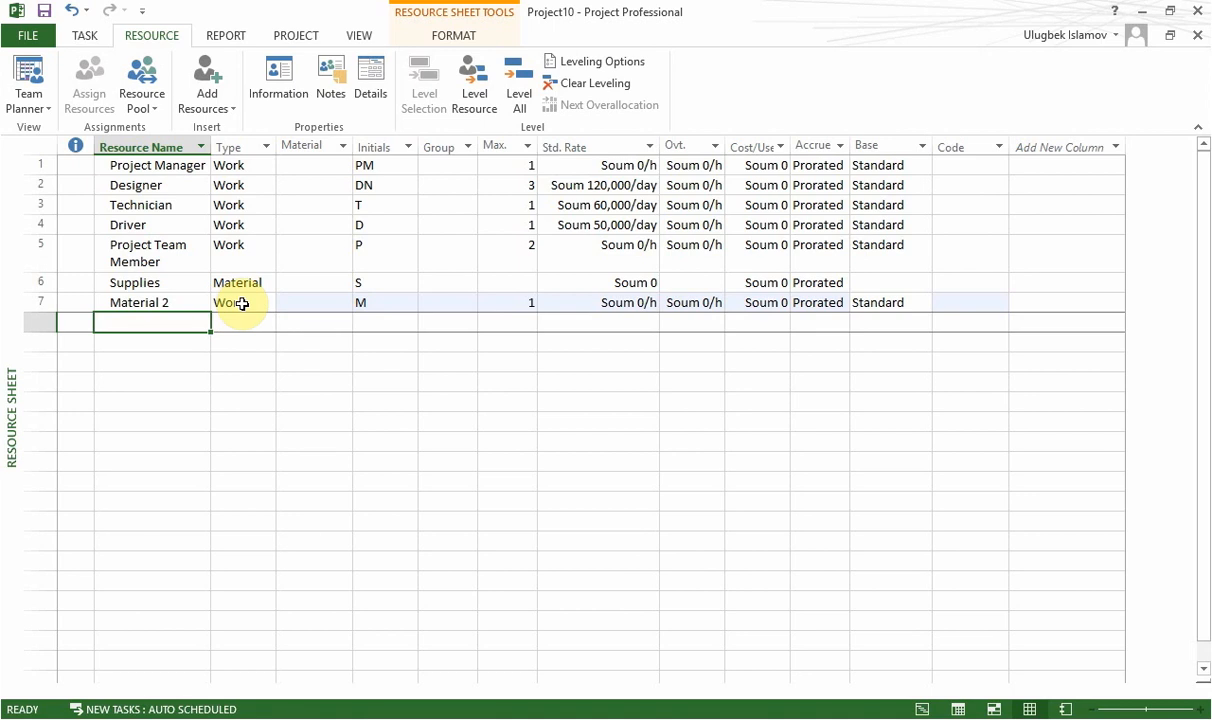
click(189, 299)
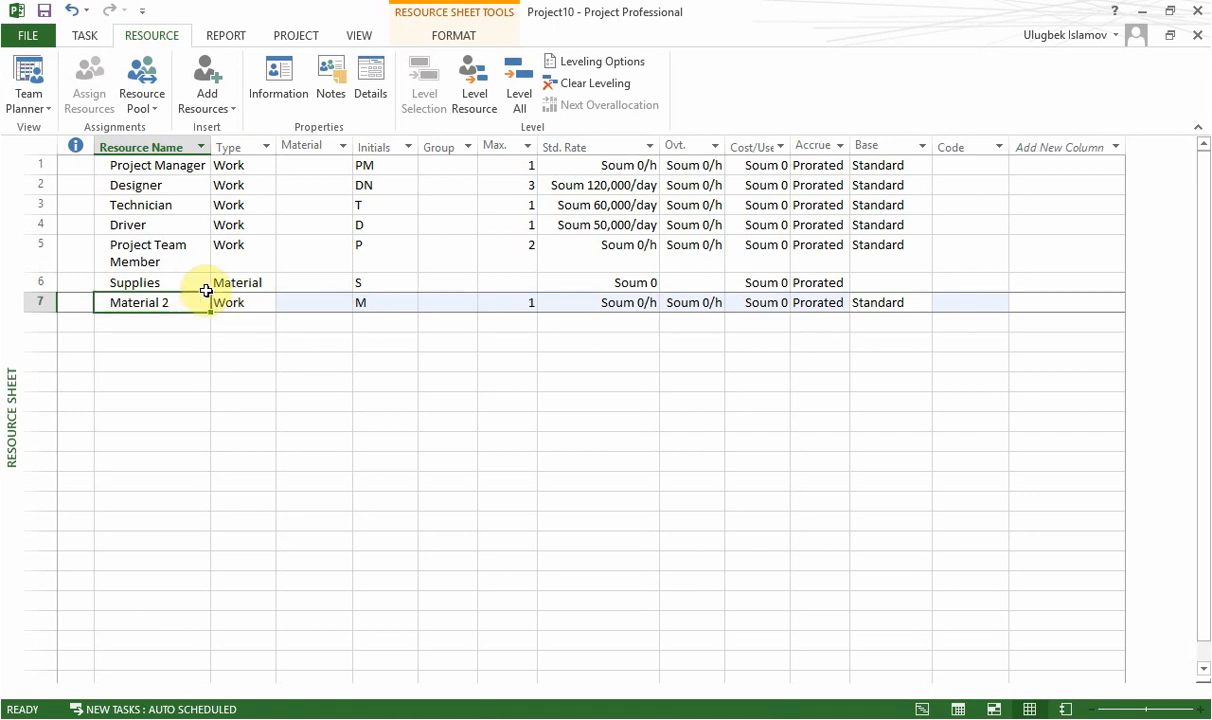
click(260, 304)
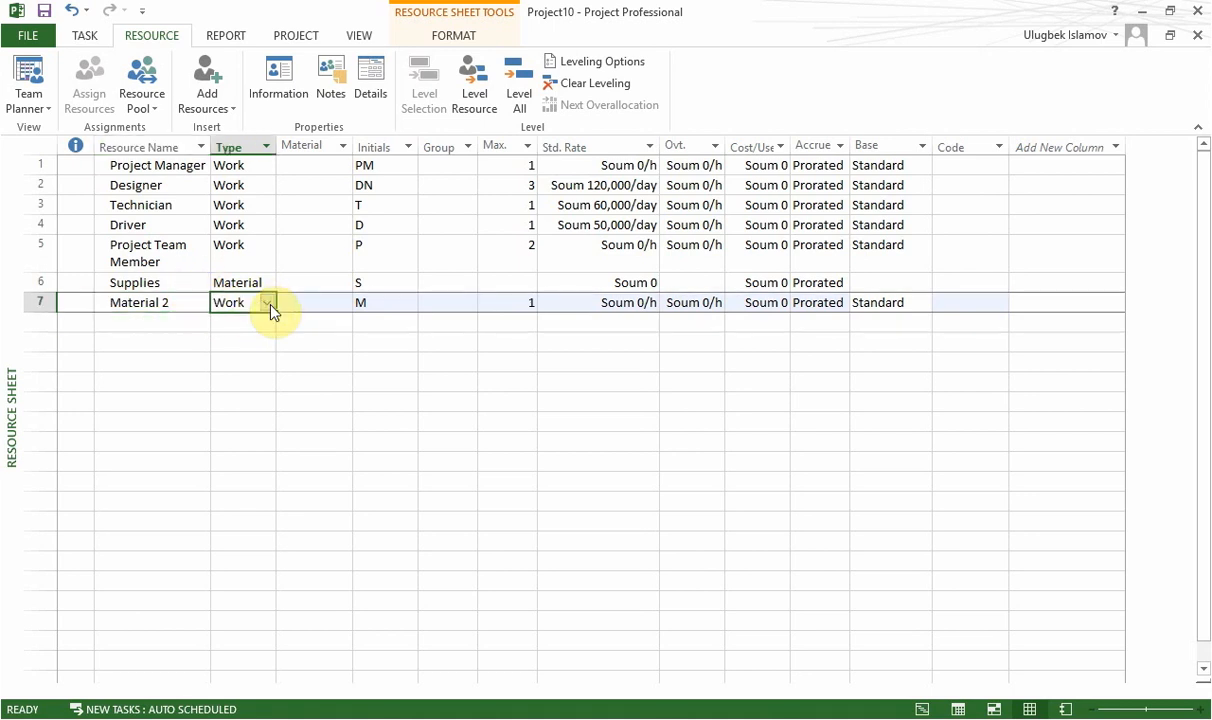
click(268, 303)
click(266, 334)
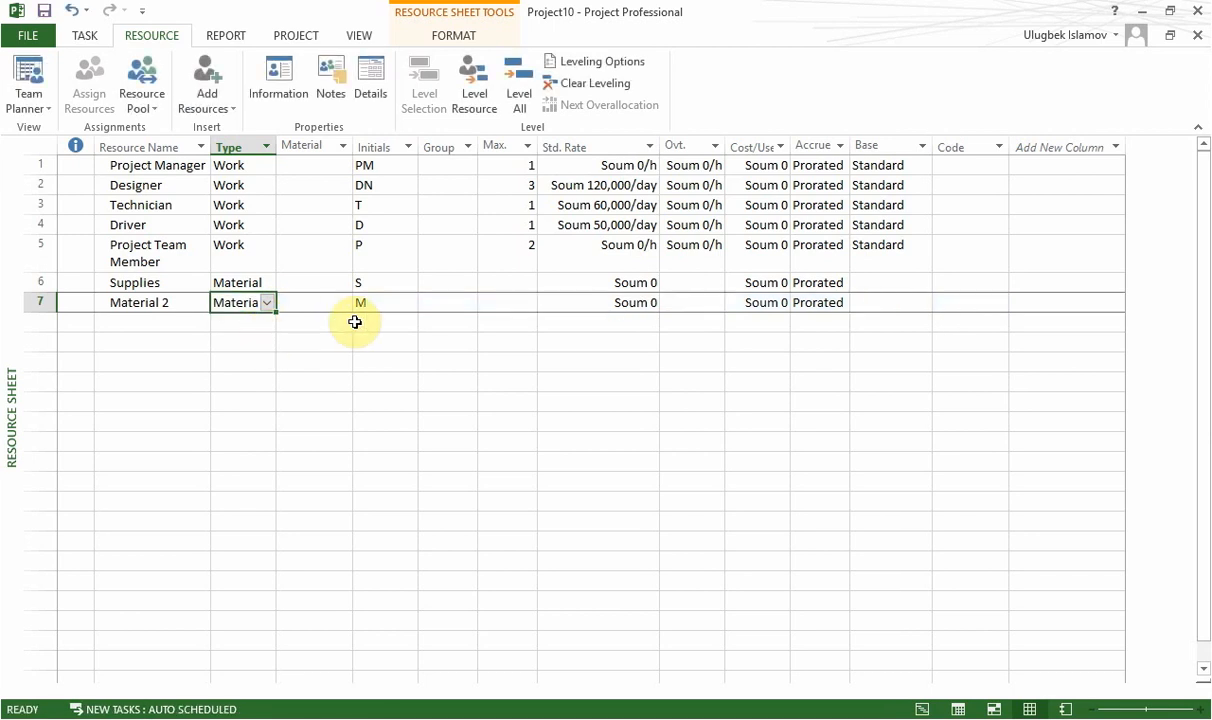
click(410, 289)
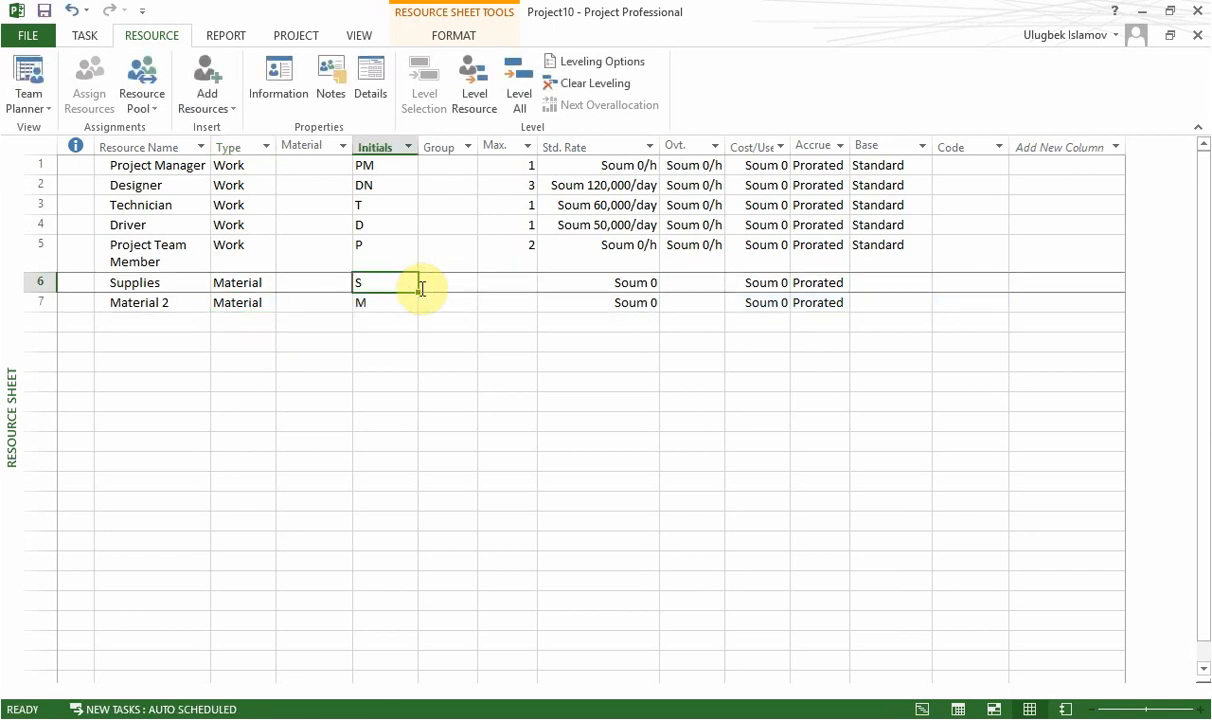
click(503, 286)
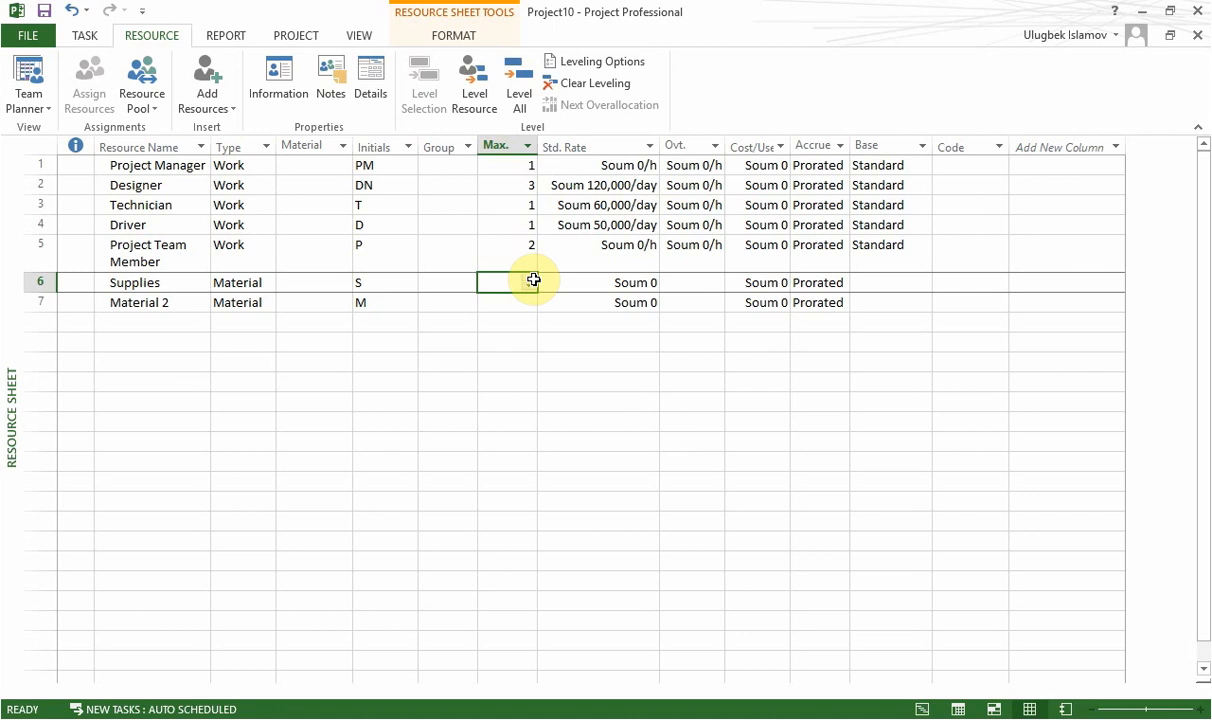
key(alt)
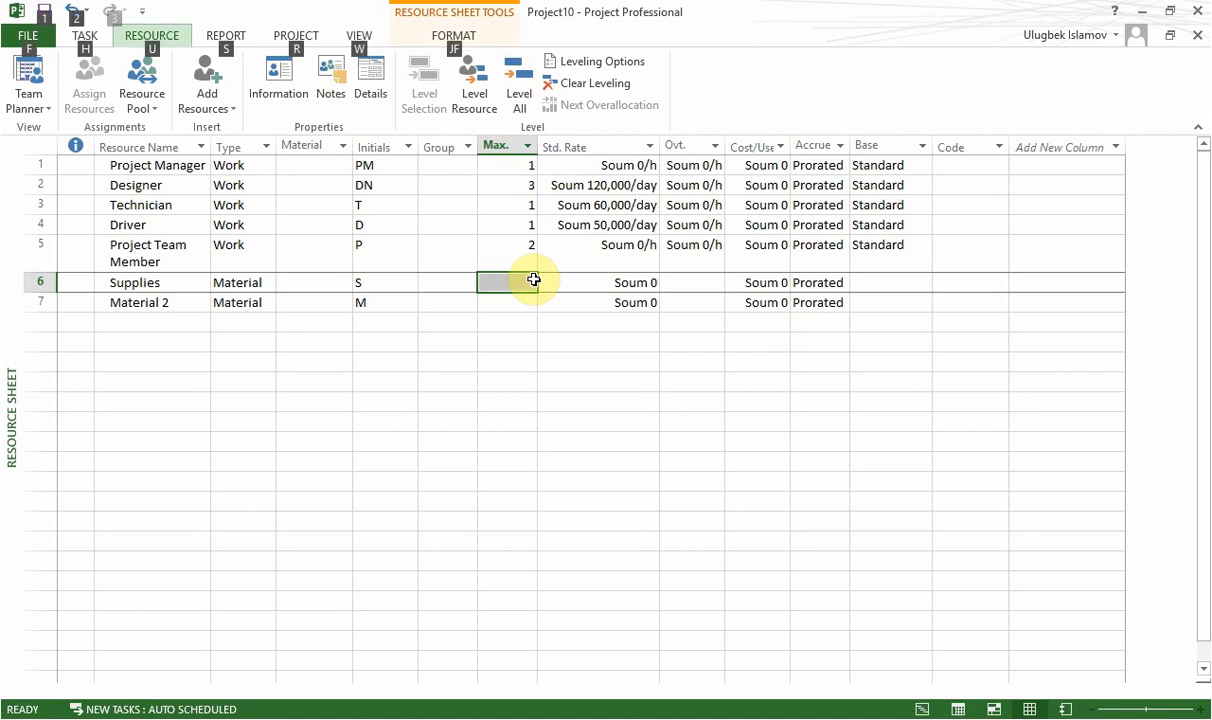
click(516, 298)
click(525, 284)
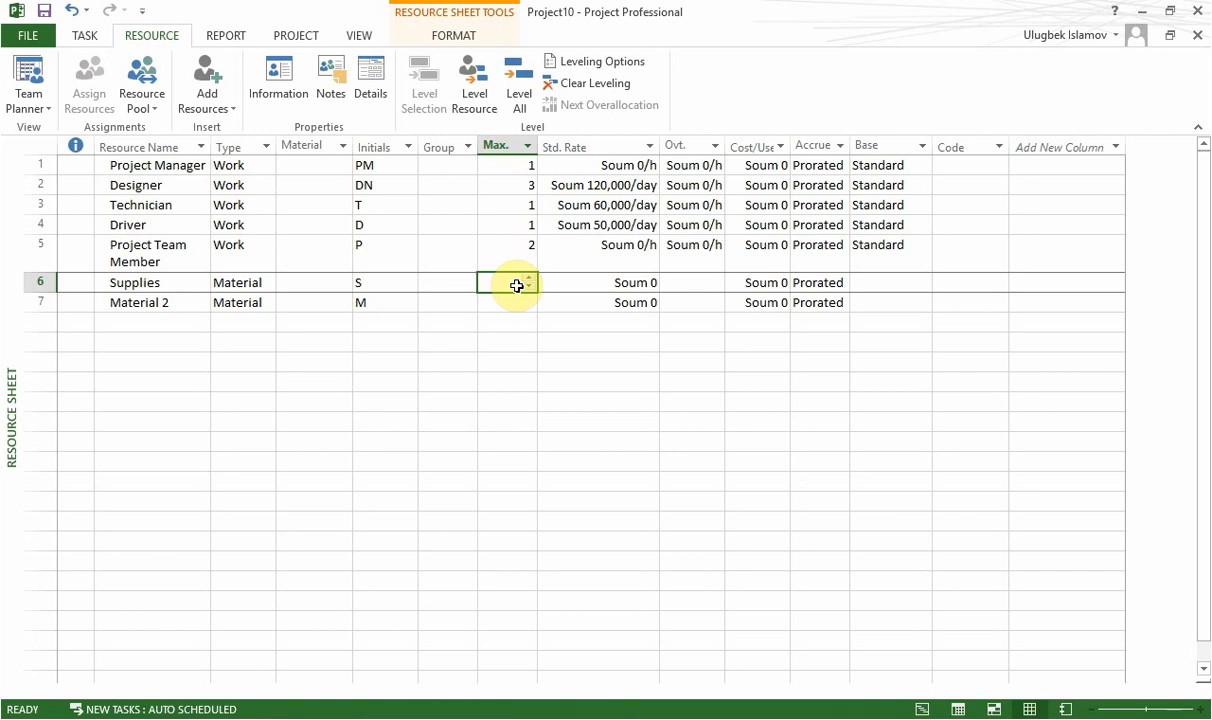
Set the standard rate of the Supplies resource to 600000.
click(606, 288)
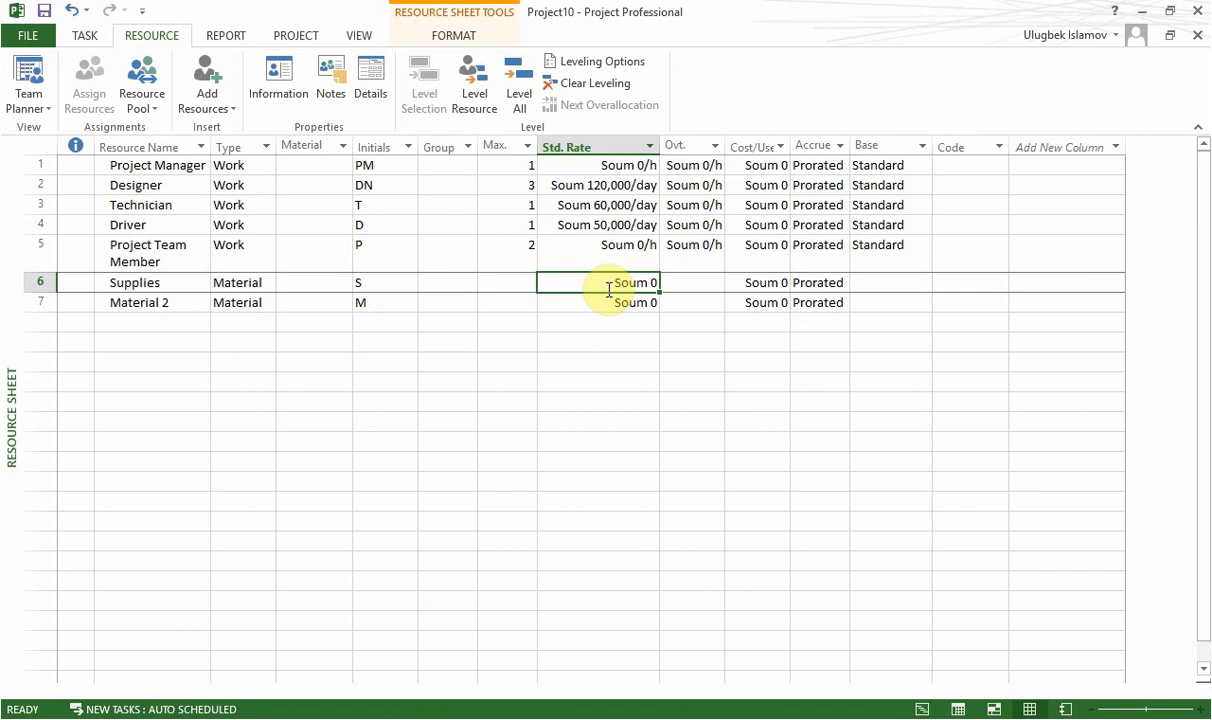
text(600000)
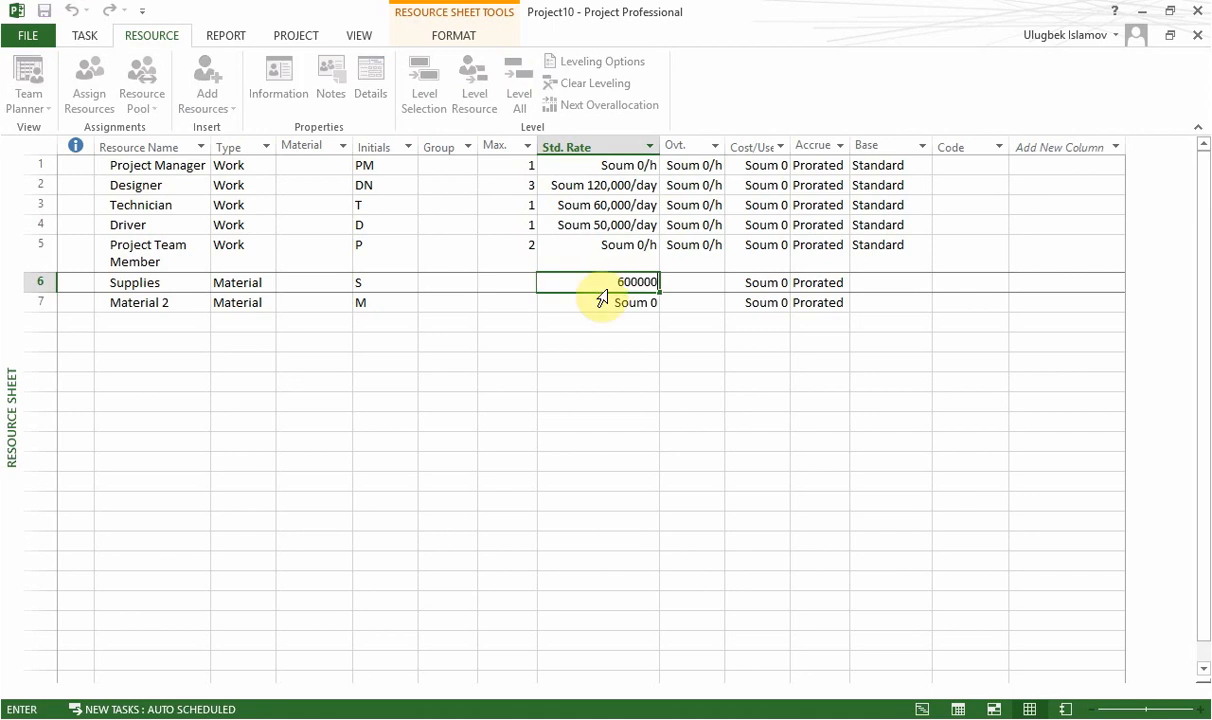
key(Return)
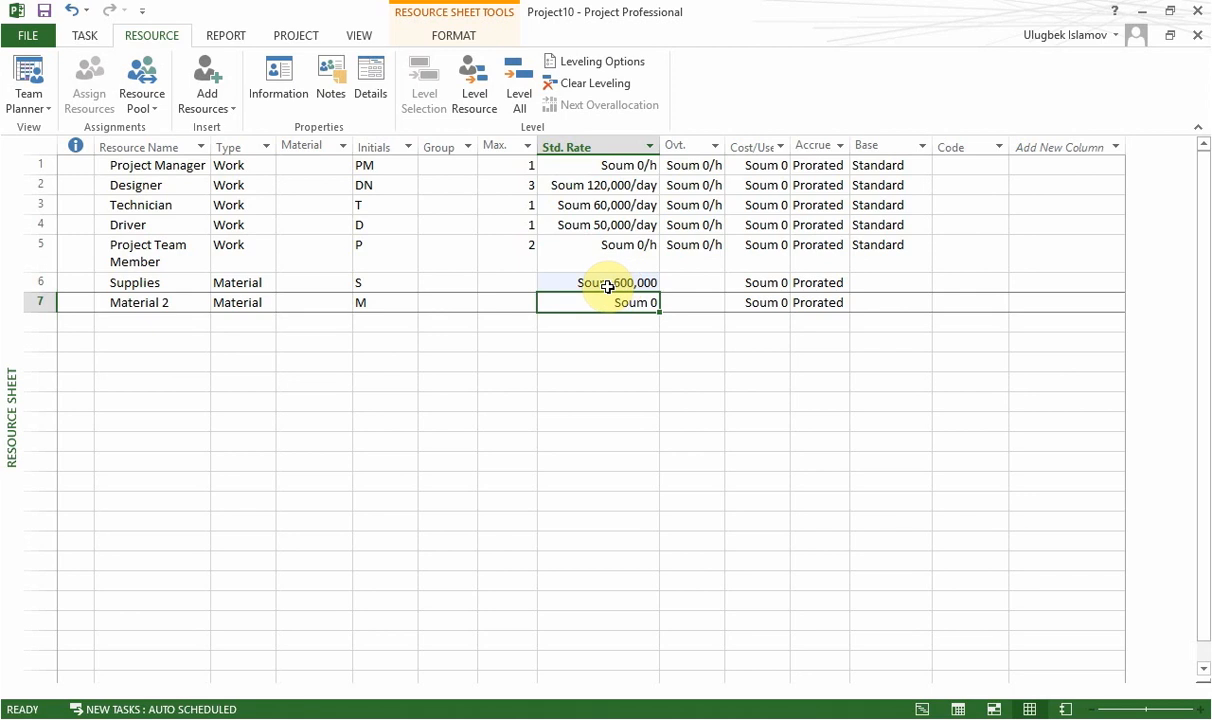
Enter the material labels: piece for Supplies and kg for Material 2.
click(324, 281)
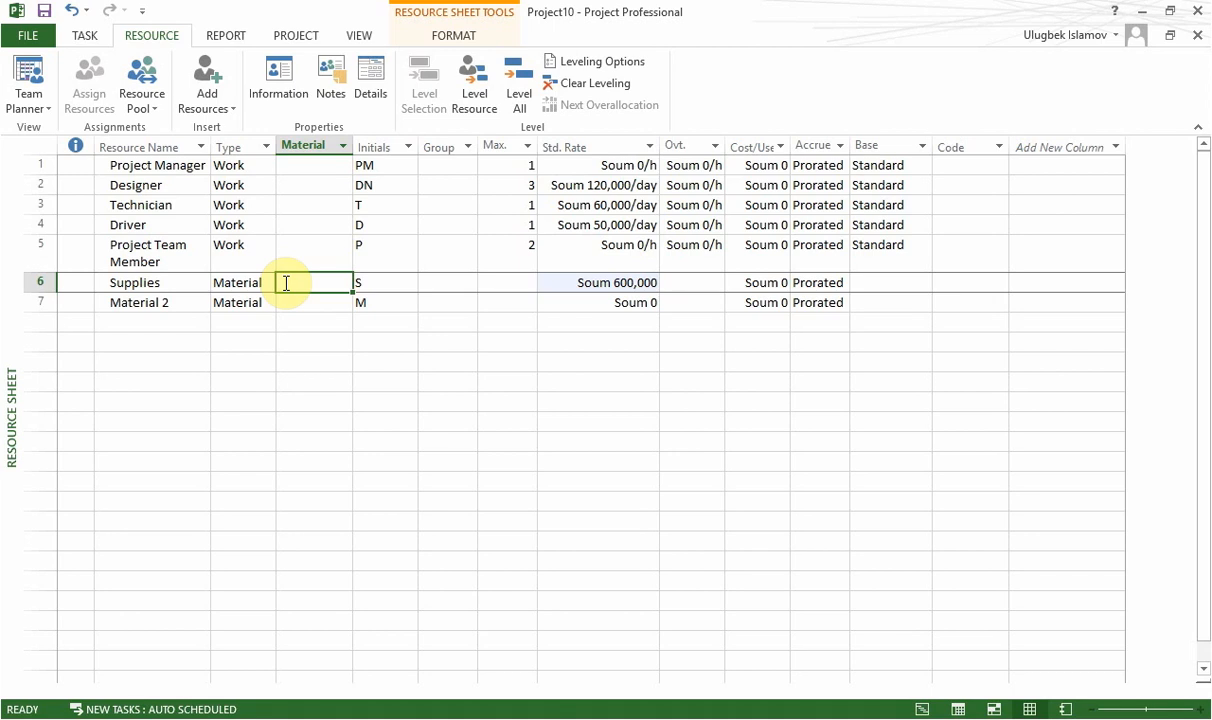
text(зф)
key(BackSpace)
key(BackSpace)
text(p)
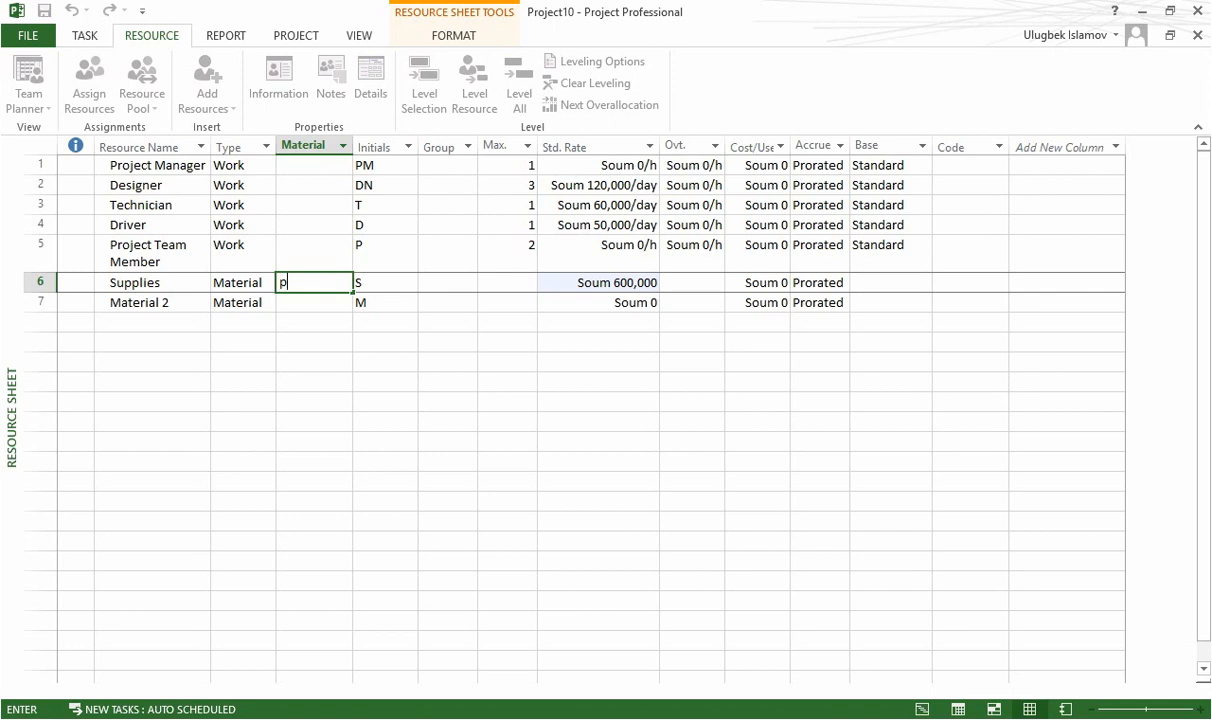
text(ie)
key(BackSpace)
text(iece)
key(Return)
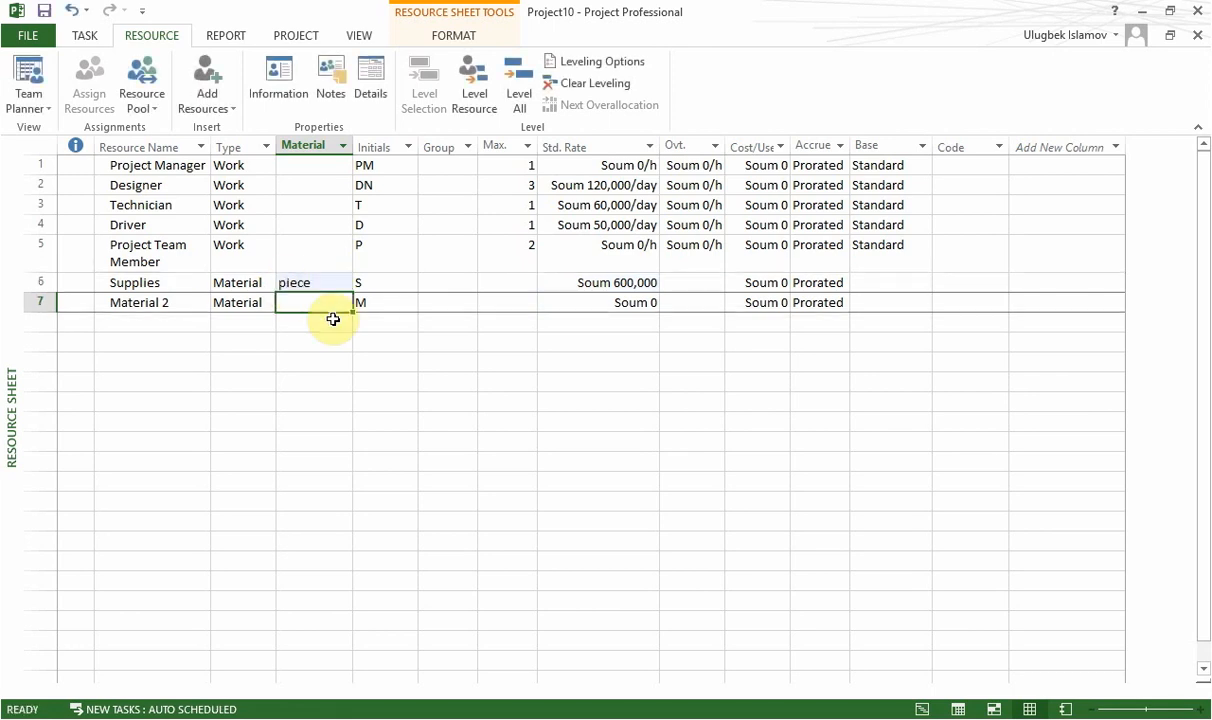
text(kg)
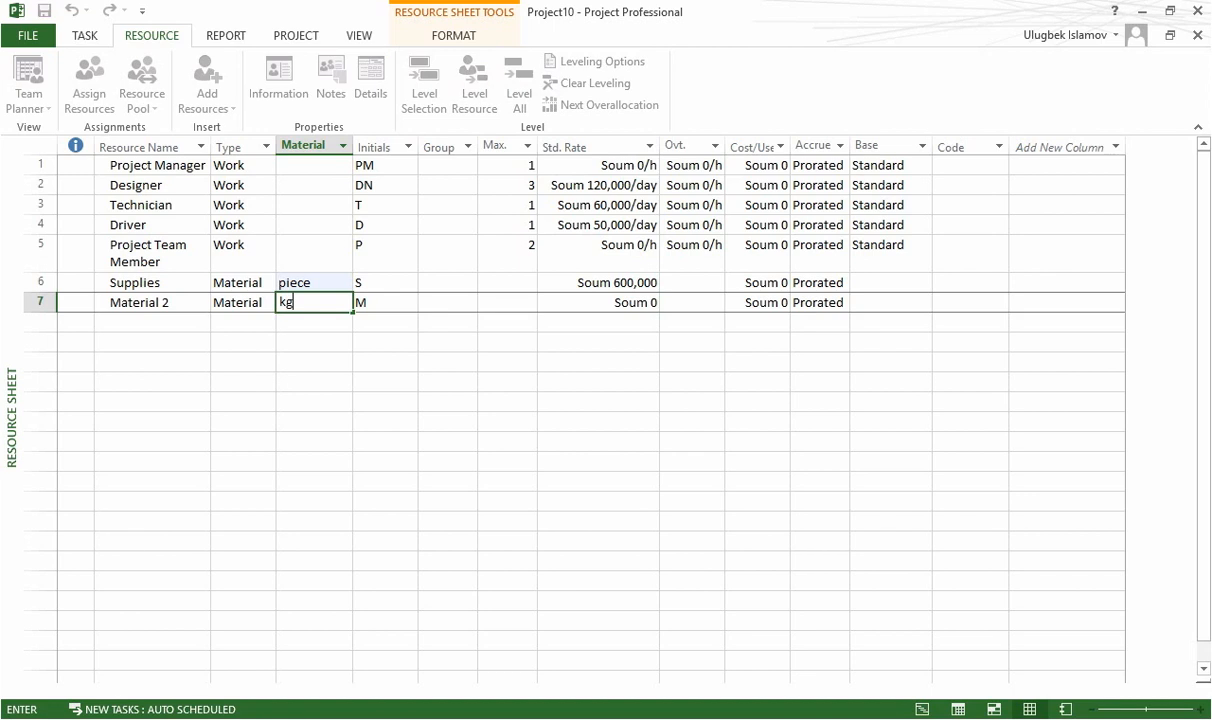
key(Return)
Set the standard rate of the Material 2 resource to 30000.
click(618, 301)
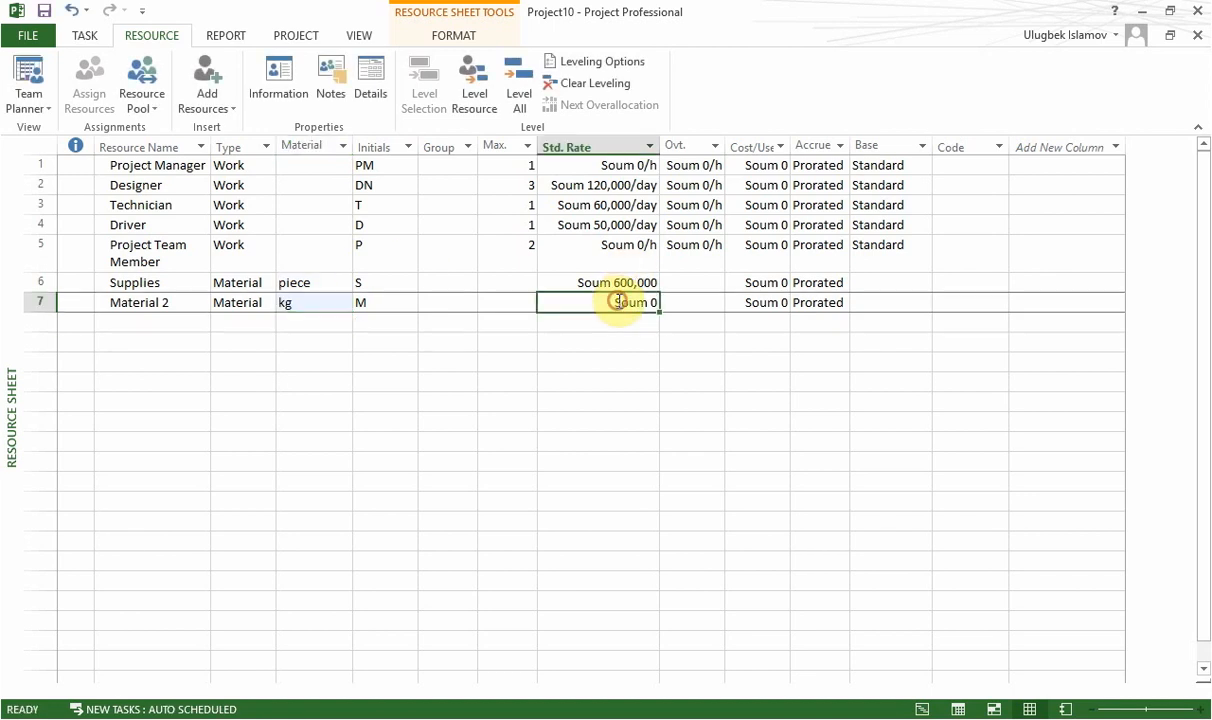
text(30000)
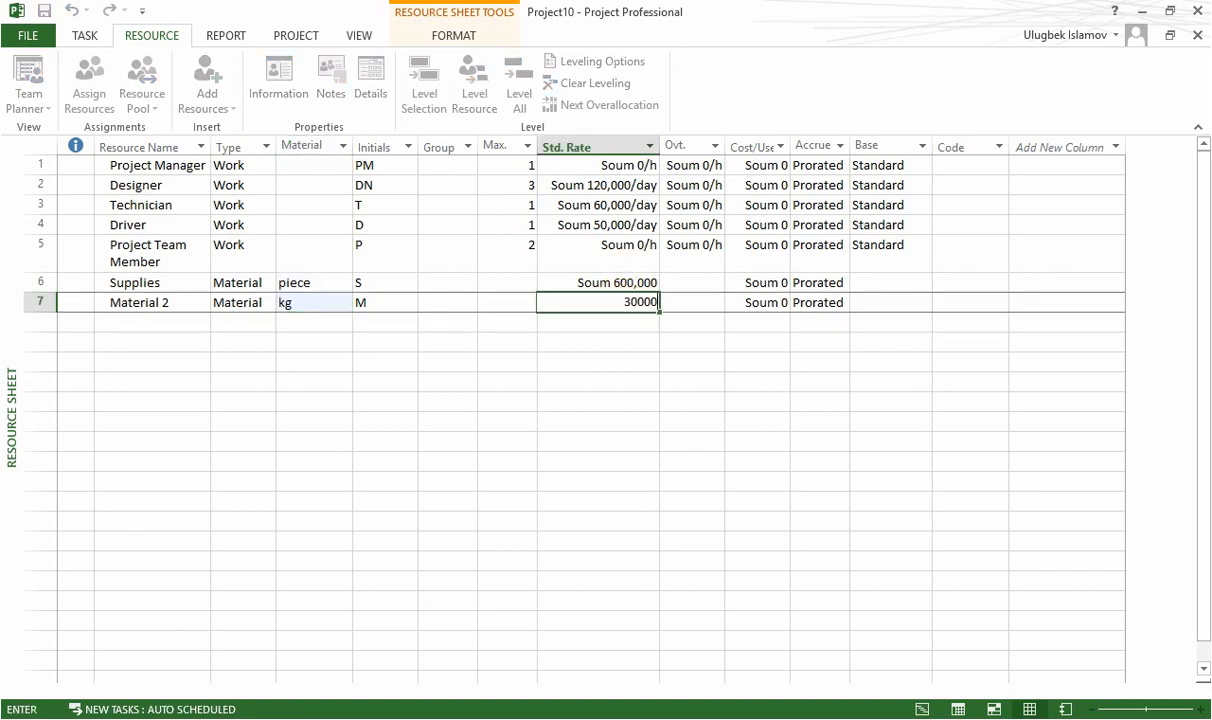
key(Return)
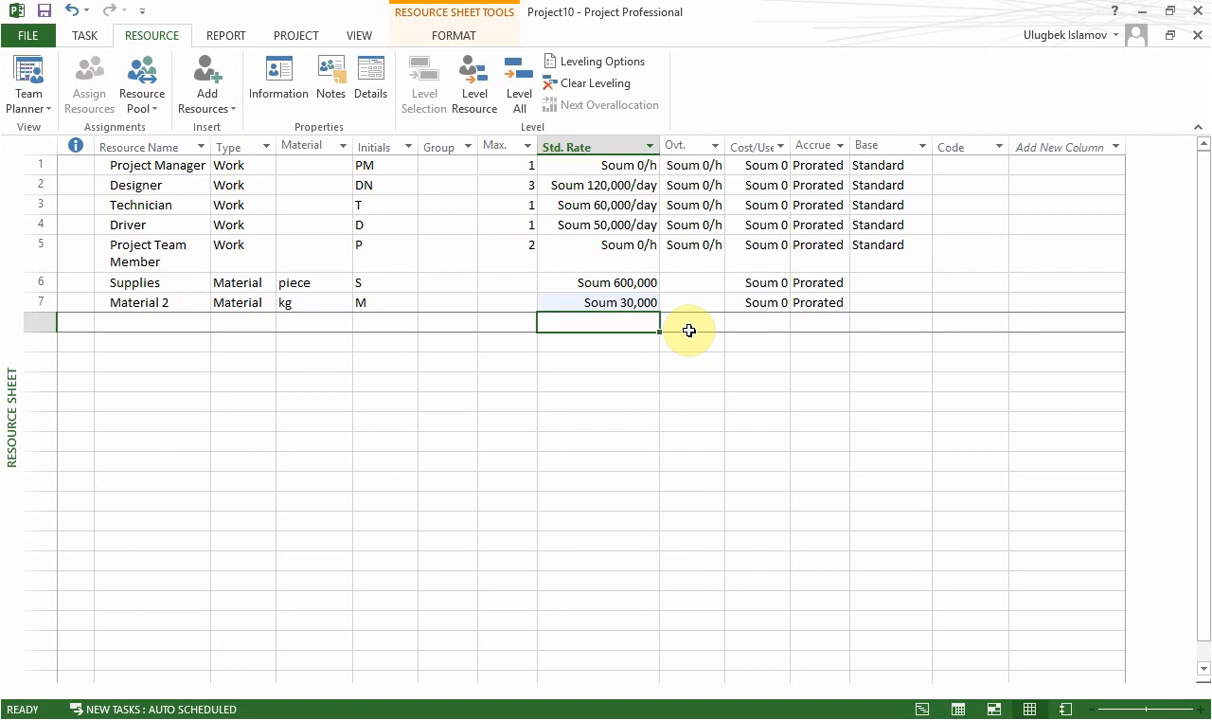
Set the cost accrual of both Supplies and Material 2 to Start.
click(807, 283)
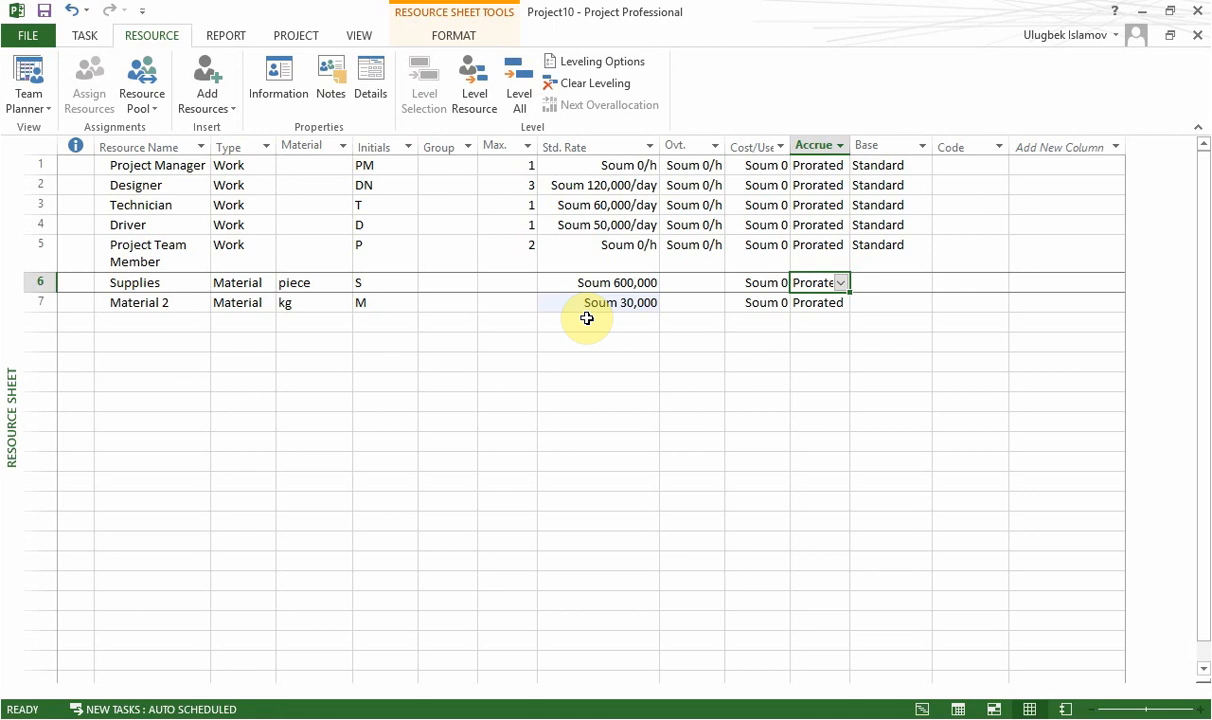
click(612, 282)
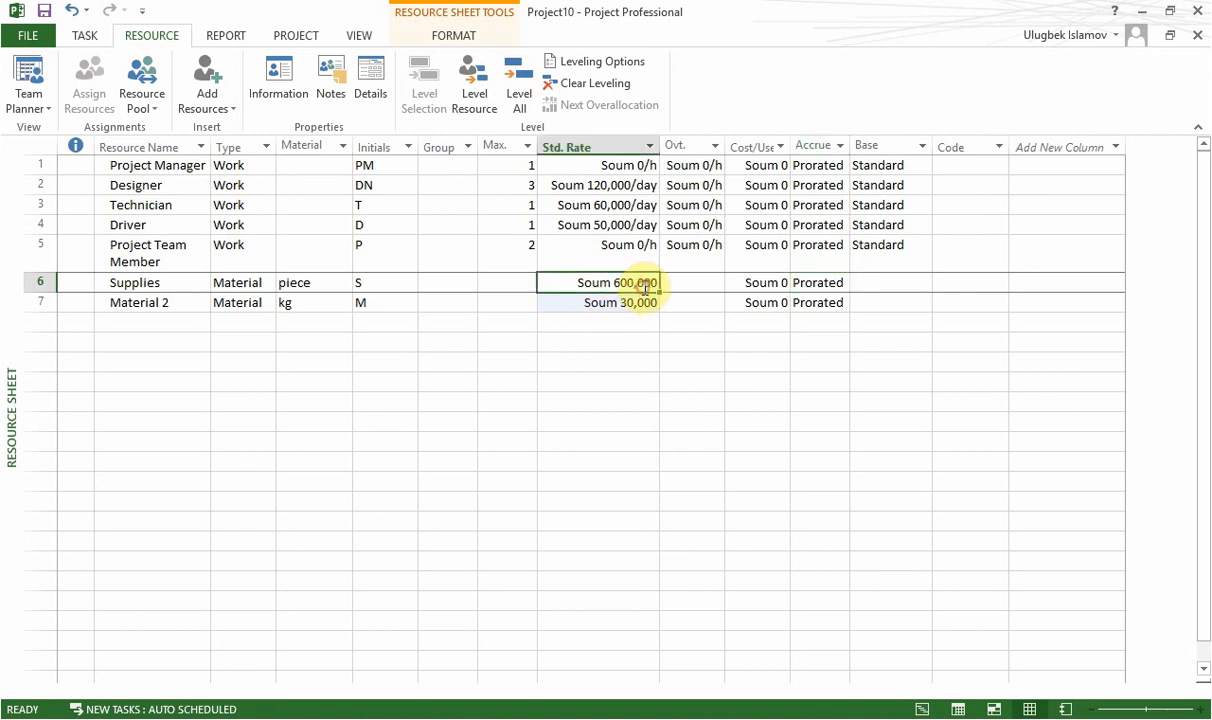
click(804, 283)
click(842, 287)
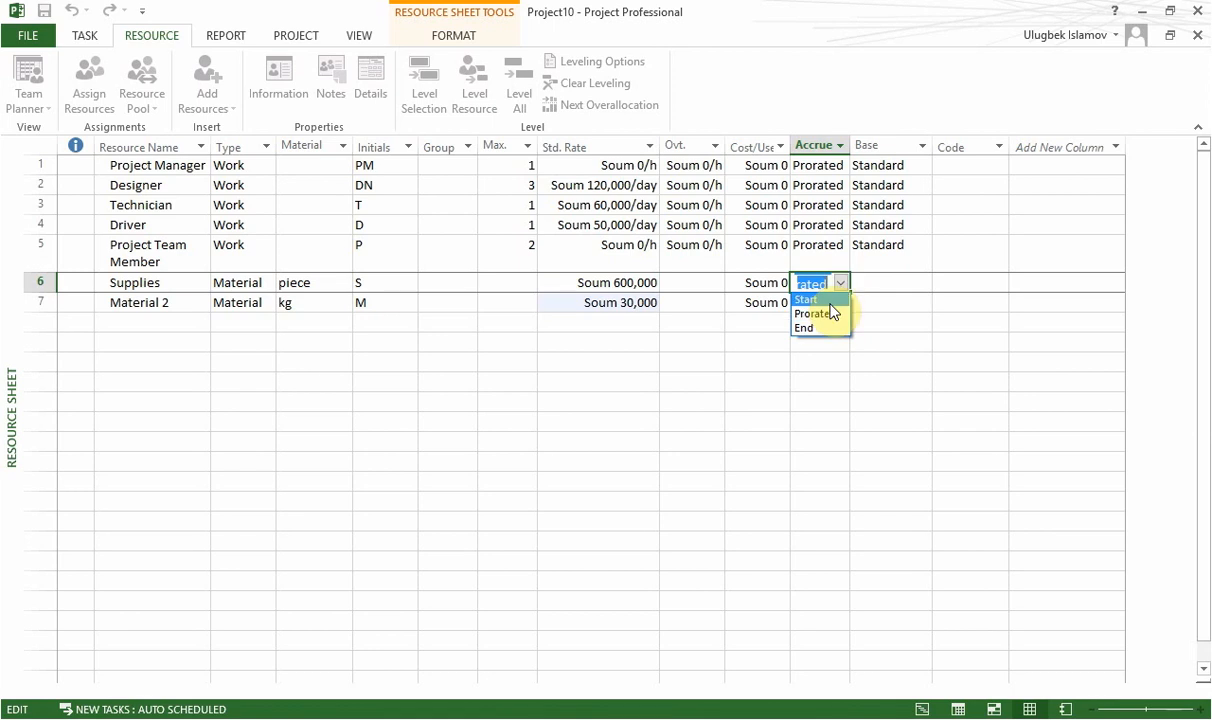
click(830, 301)
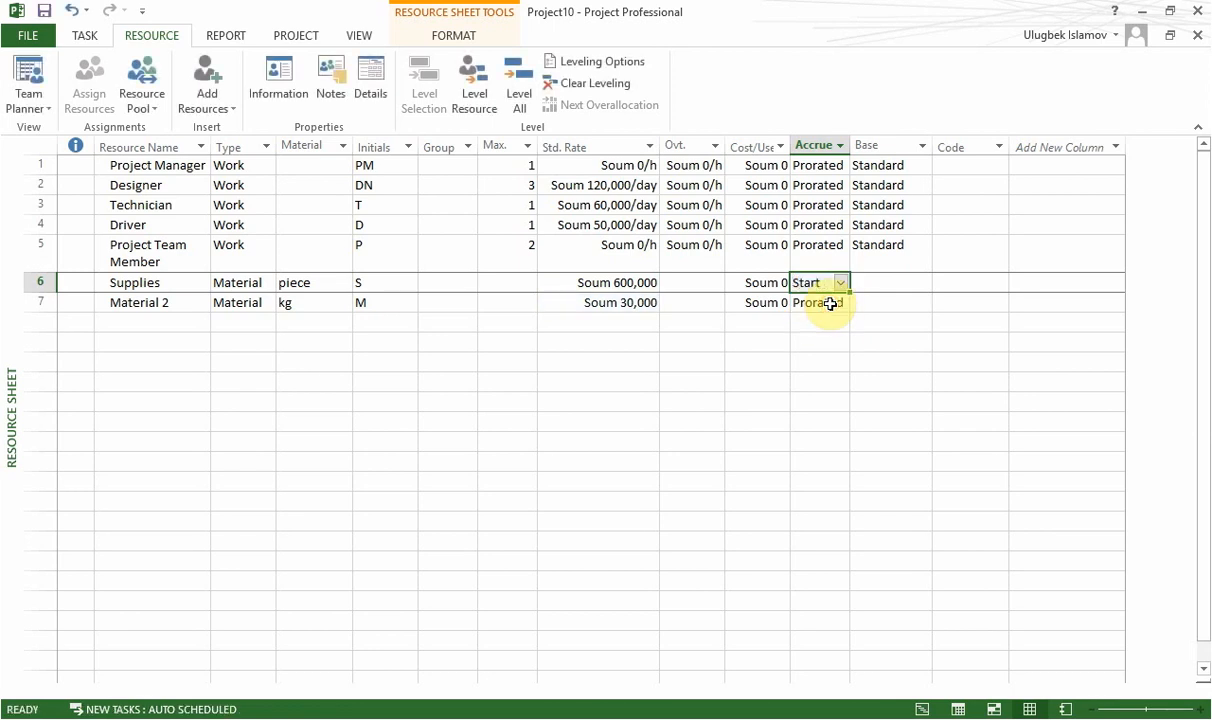
click(830, 302)
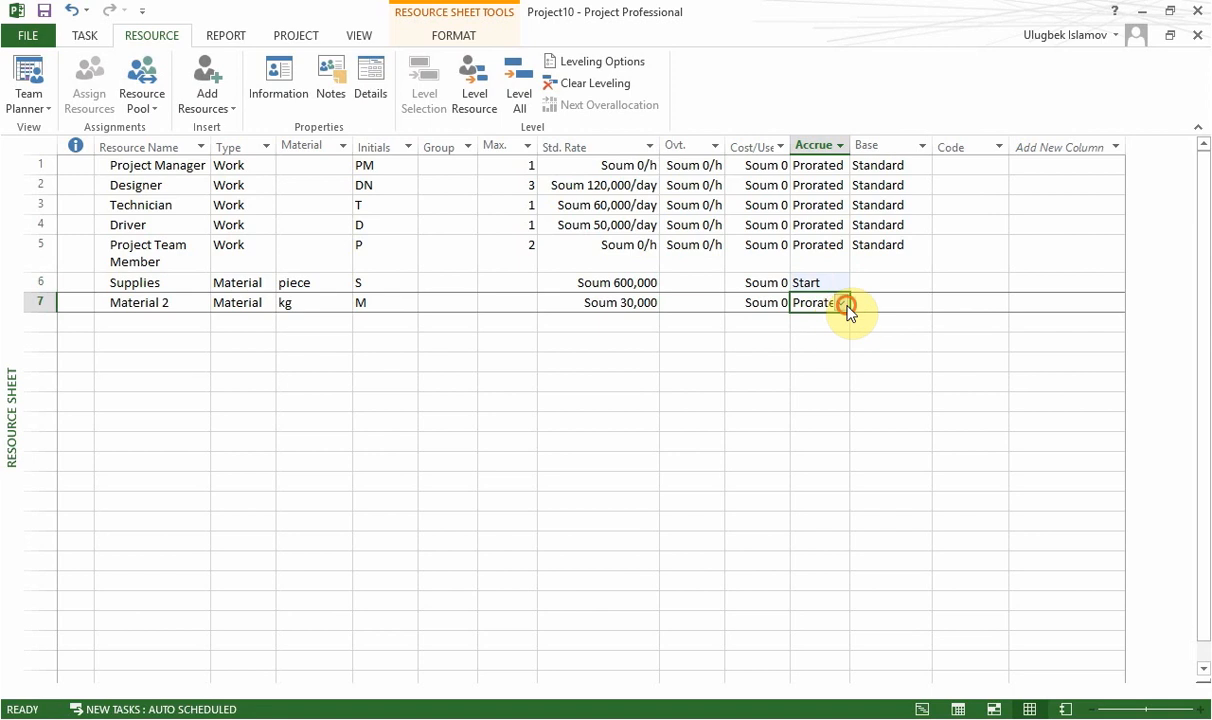
click(843, 303)
click(841, 318)
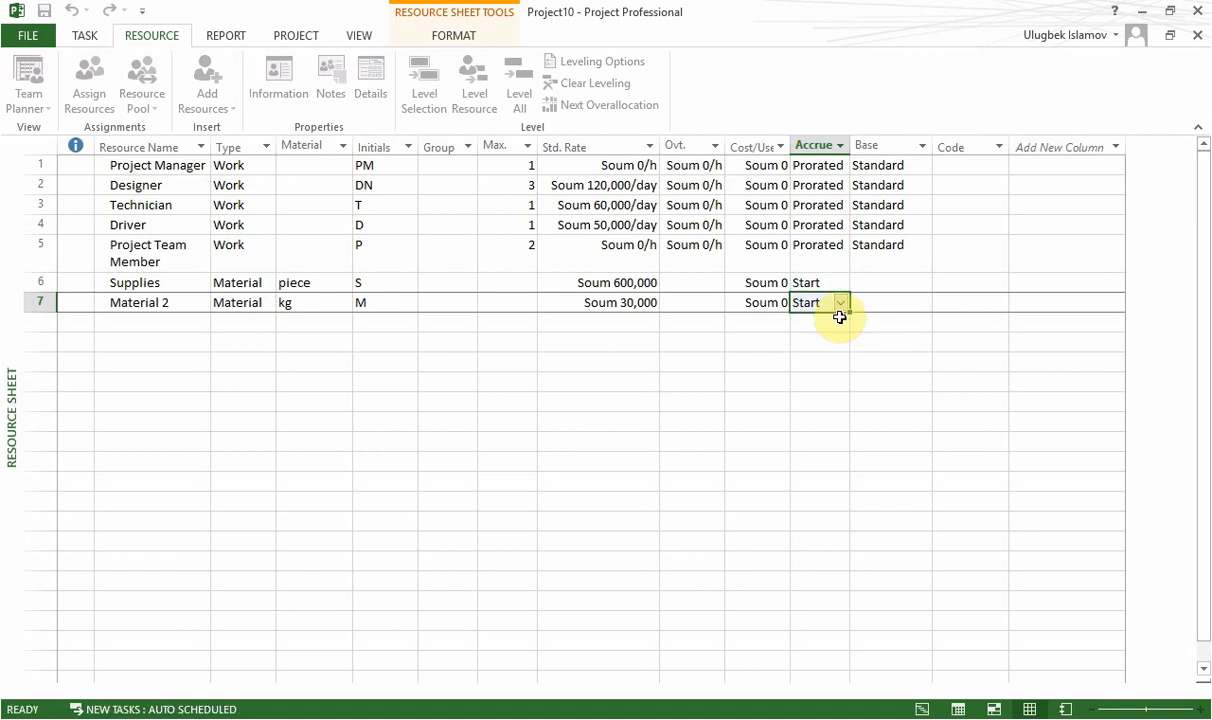
click(740, 356)
Set Material 2's cost per use to 5000 and widen the Cost/Use column to show the full amount.
click(764, 316)
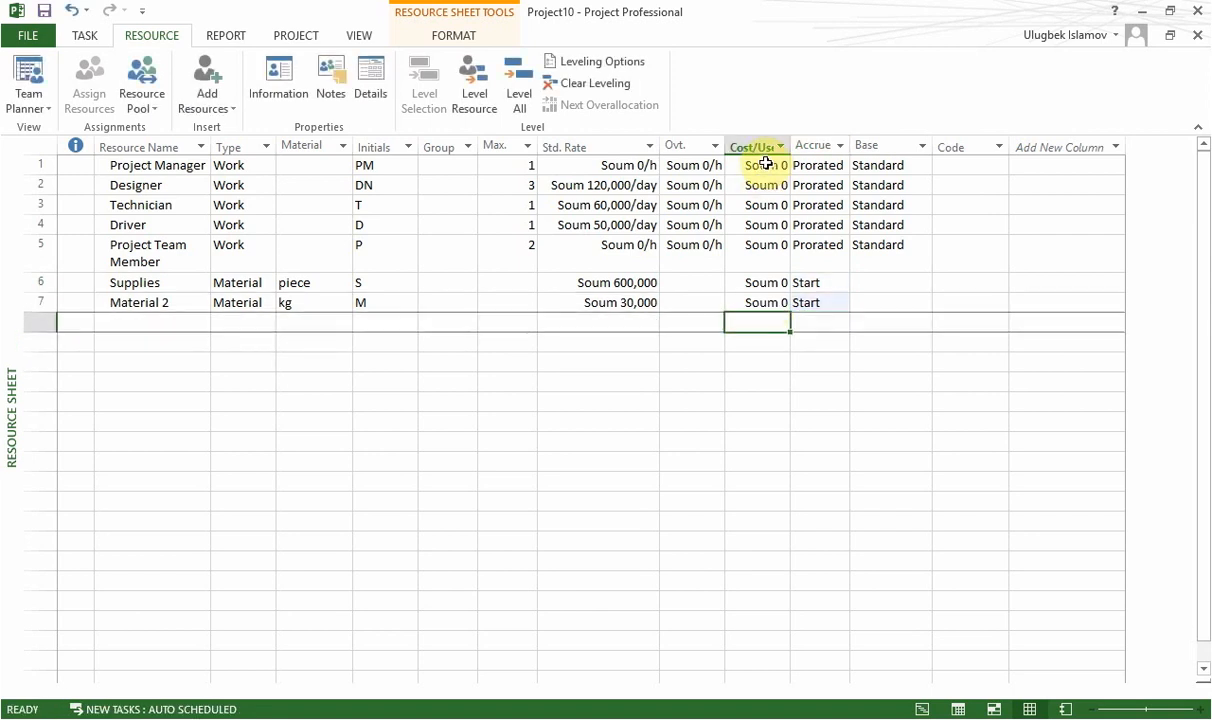
mouse_move(761, 148)
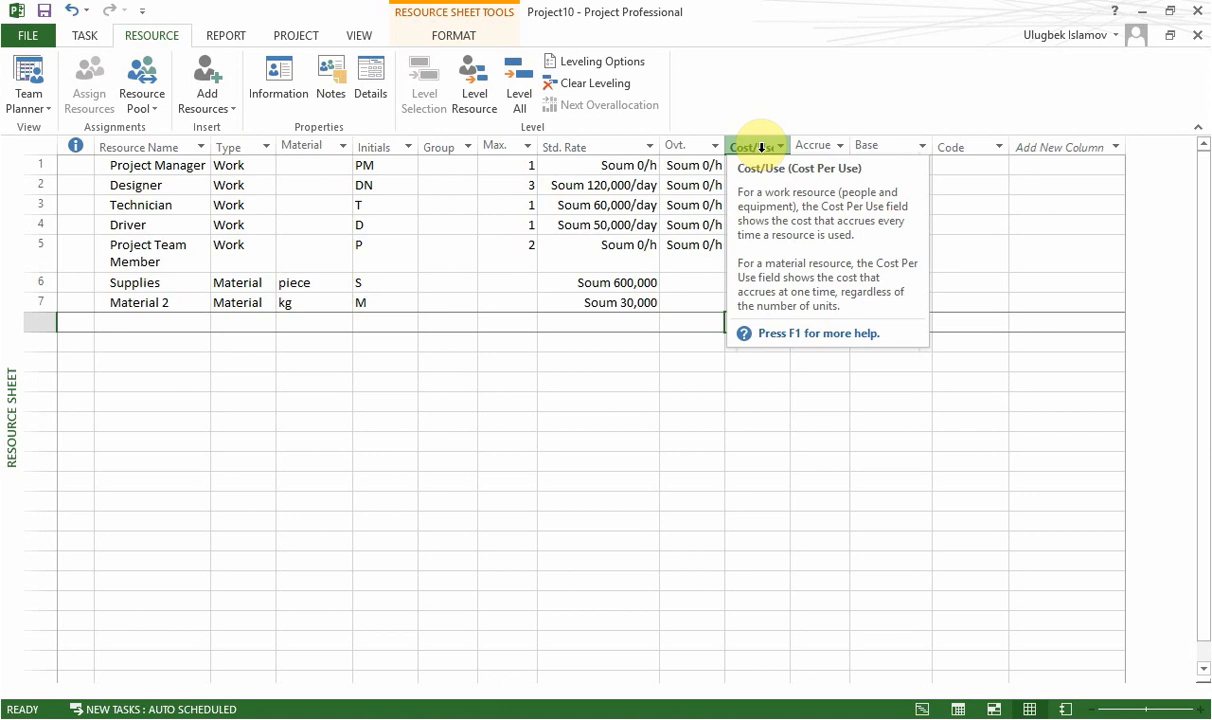
click(728, 307)
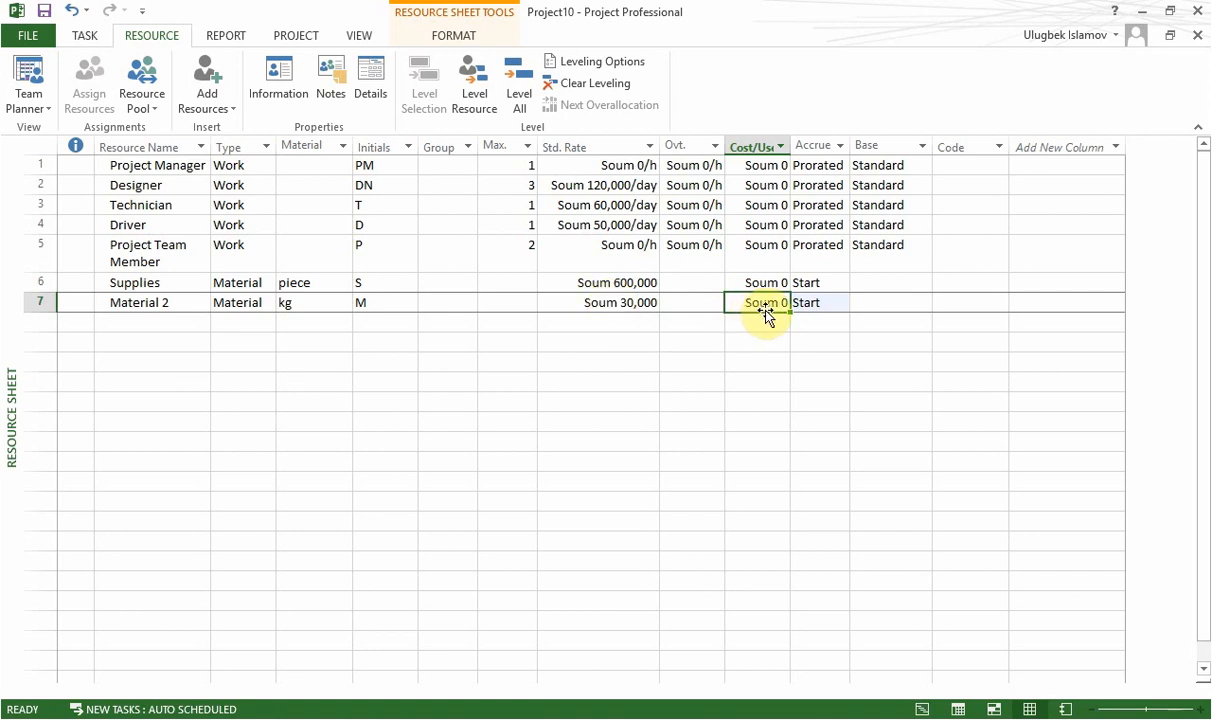
text(5)
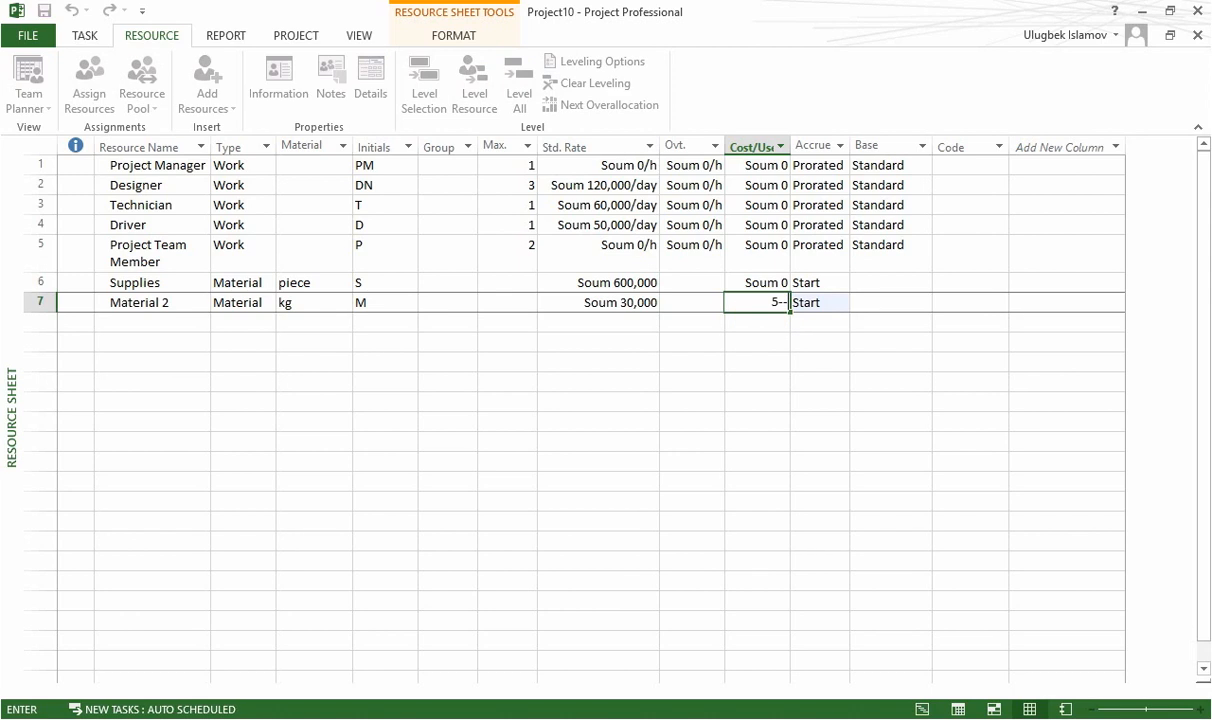
text(000)
key(Return)
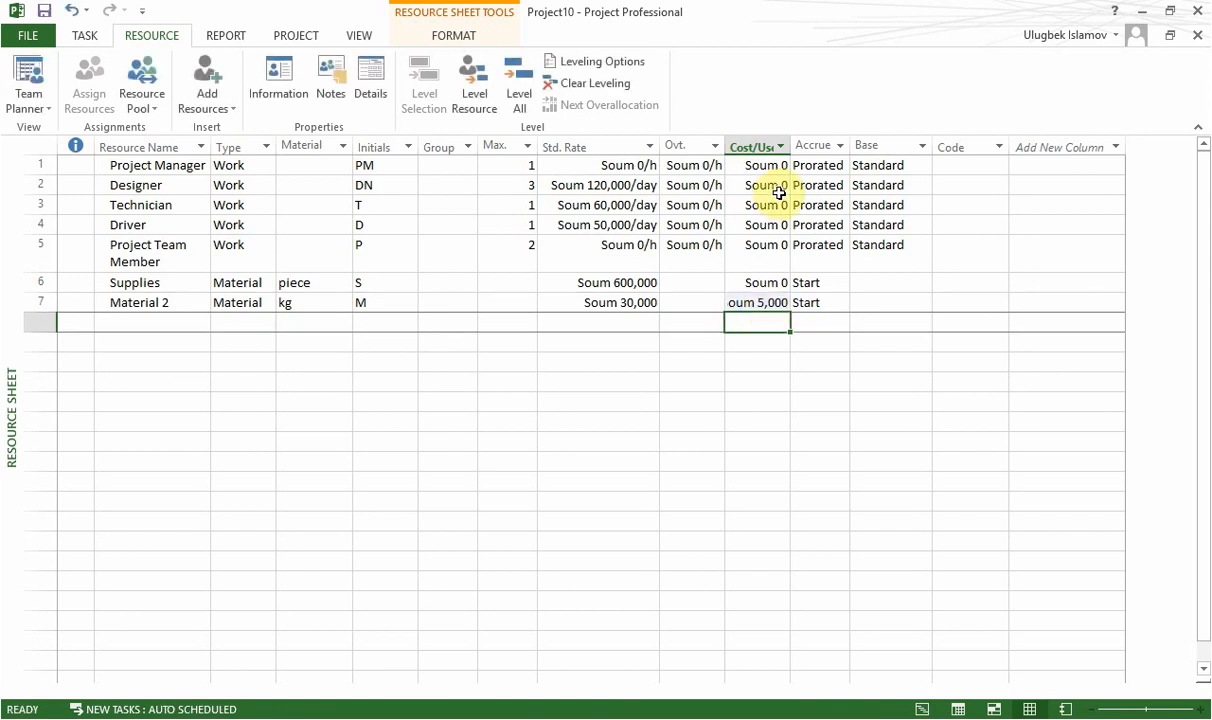
drag(793, 146, 831, 146)
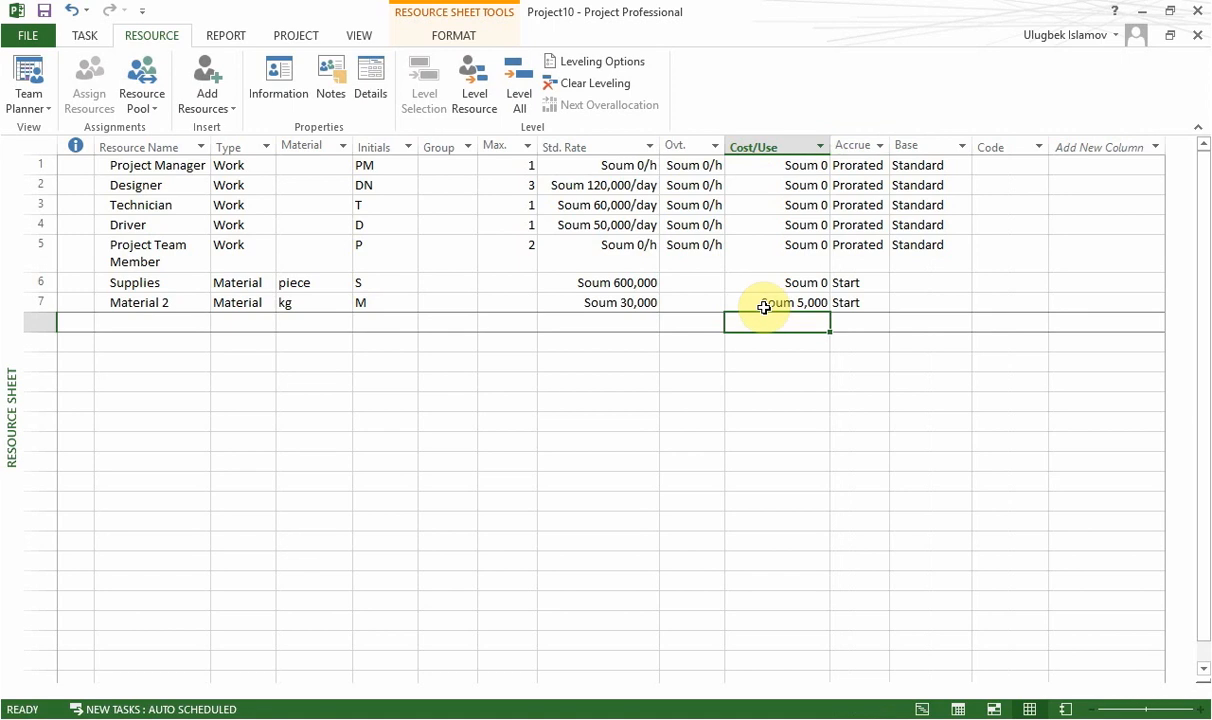
click(163, 304)
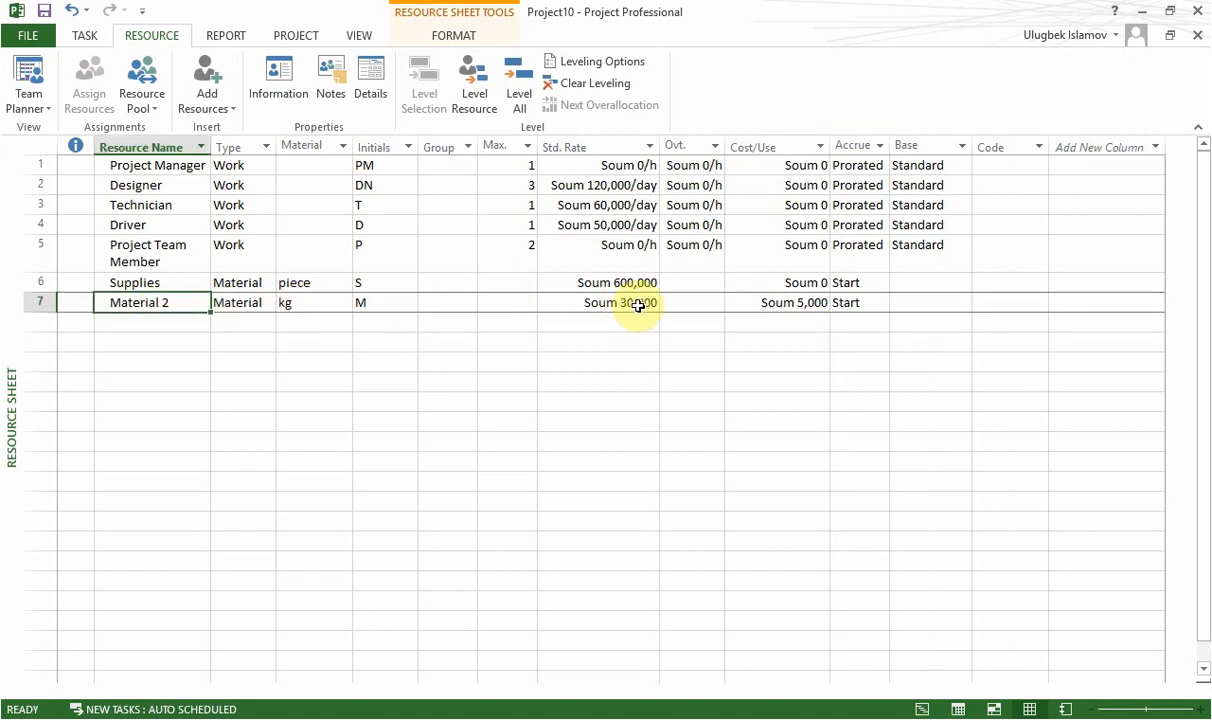
click(801, 306)
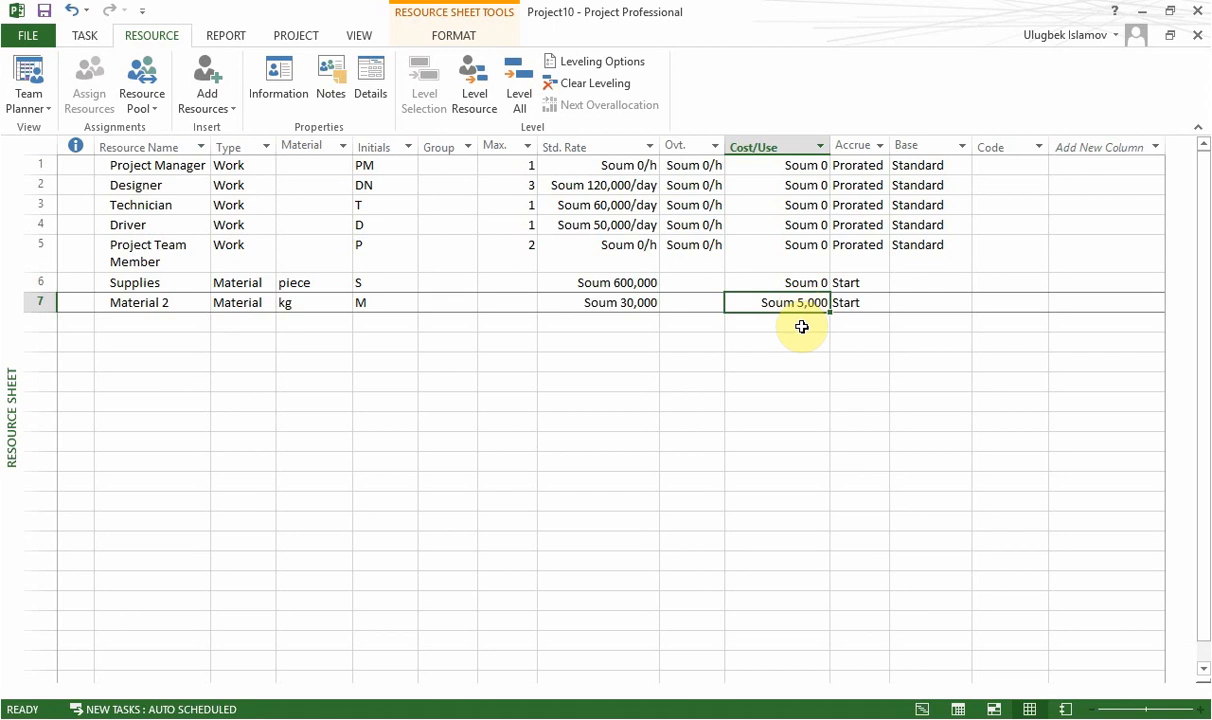
key(alt)
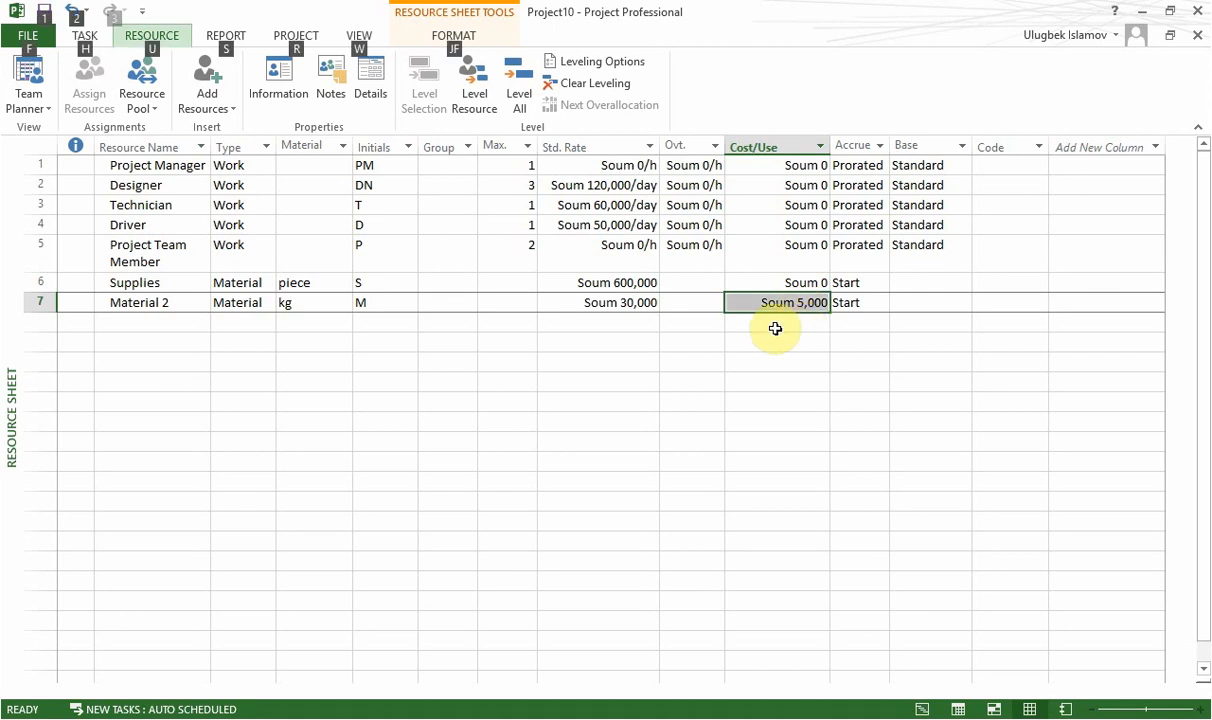
click(776, 327)
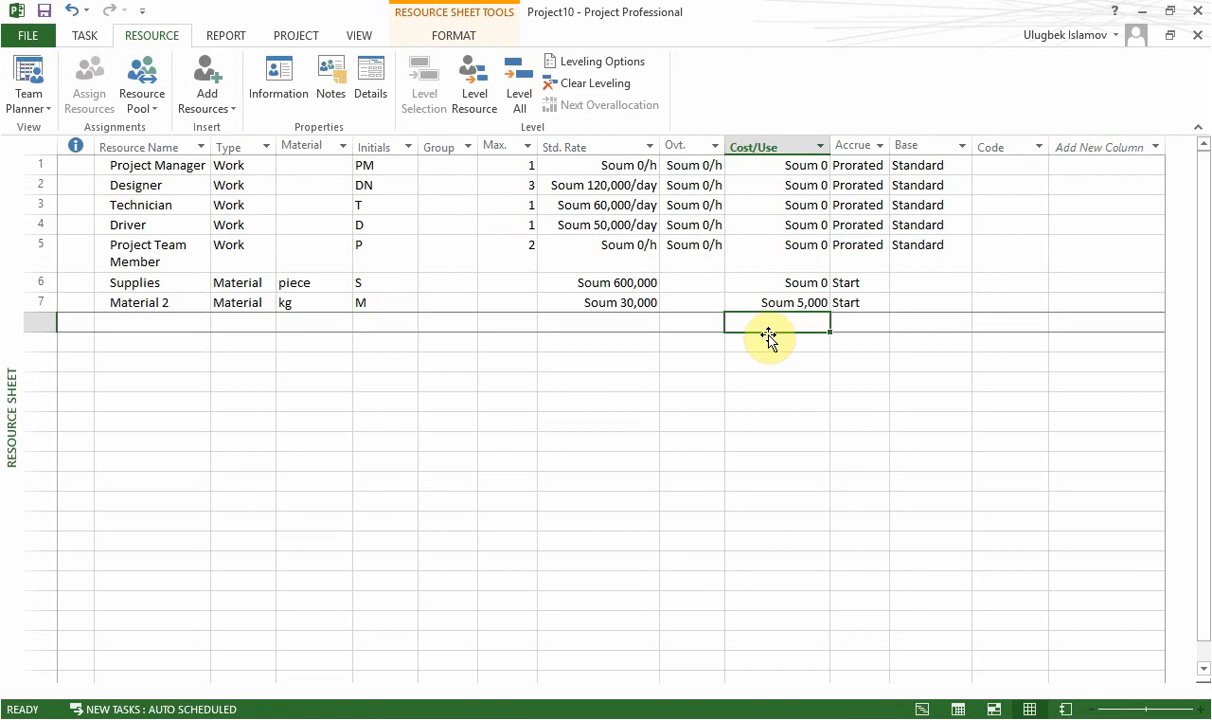
Switch to the Gantt Chart view and widen the task table beyond the Resource Names column.
click(48, 100)
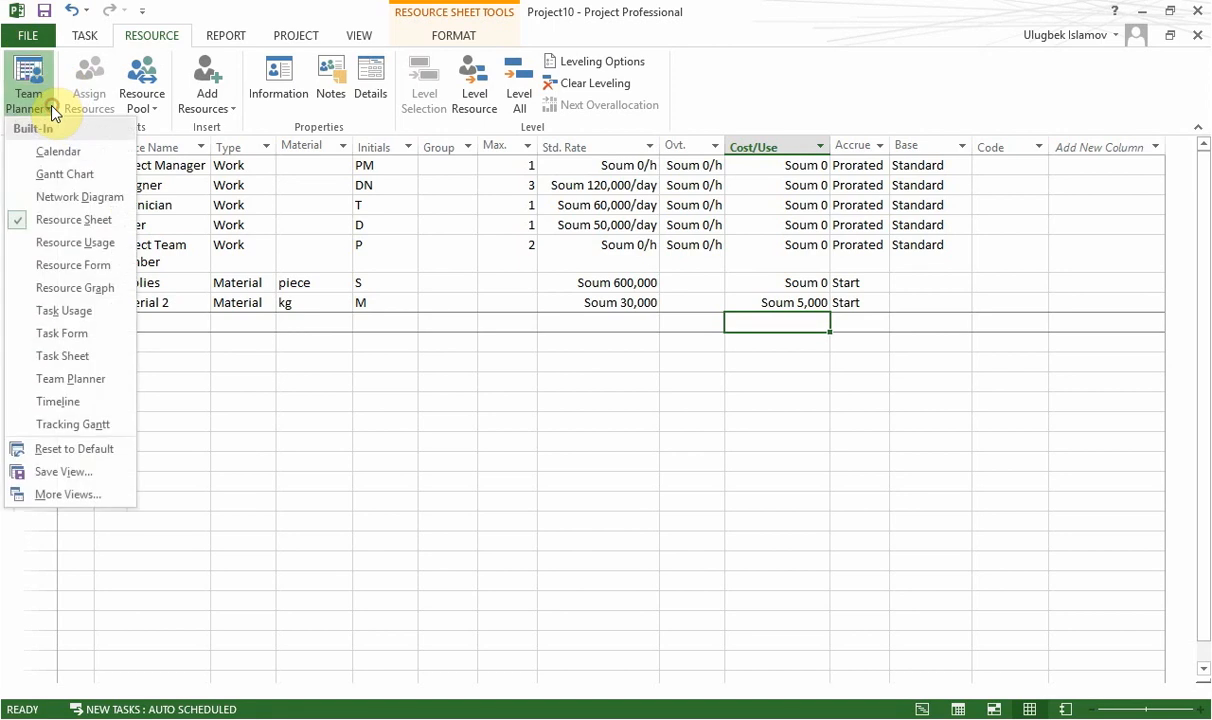
click(48, 173)
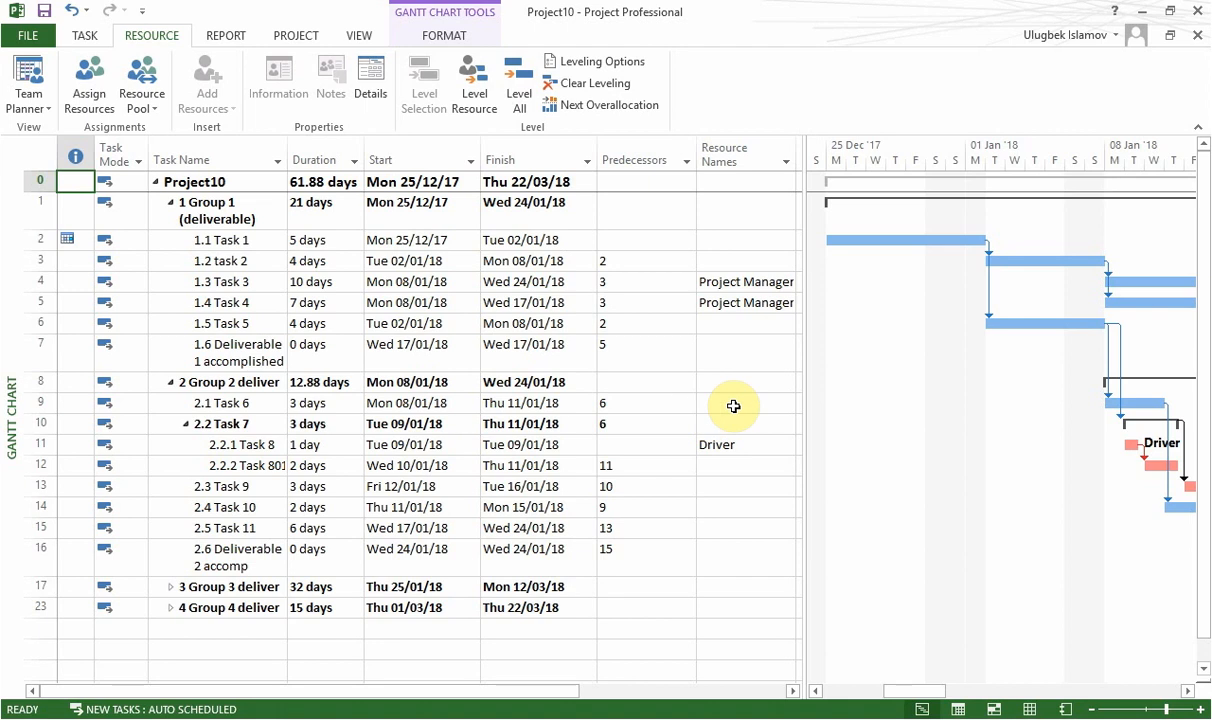
drag(806, 356, 857, 344)
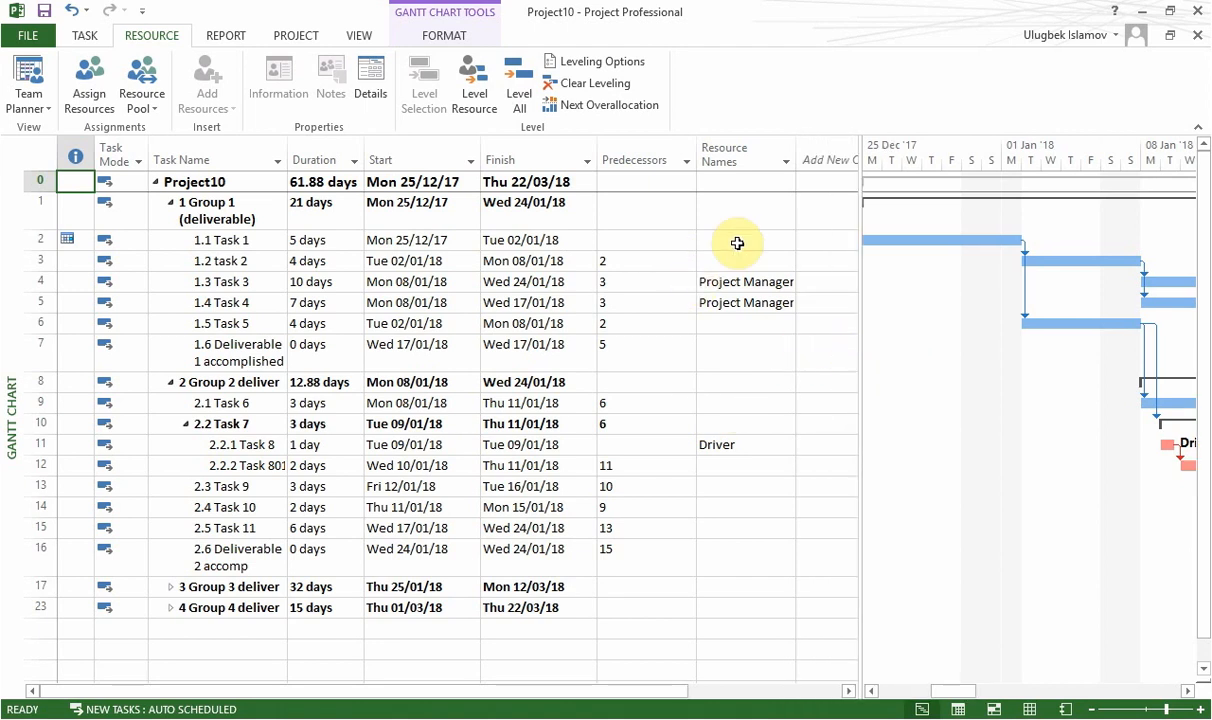
Check the existing entries in the Resource Names column and the list of resources available for Task 3.
click(736, 282)
click(737, 305)
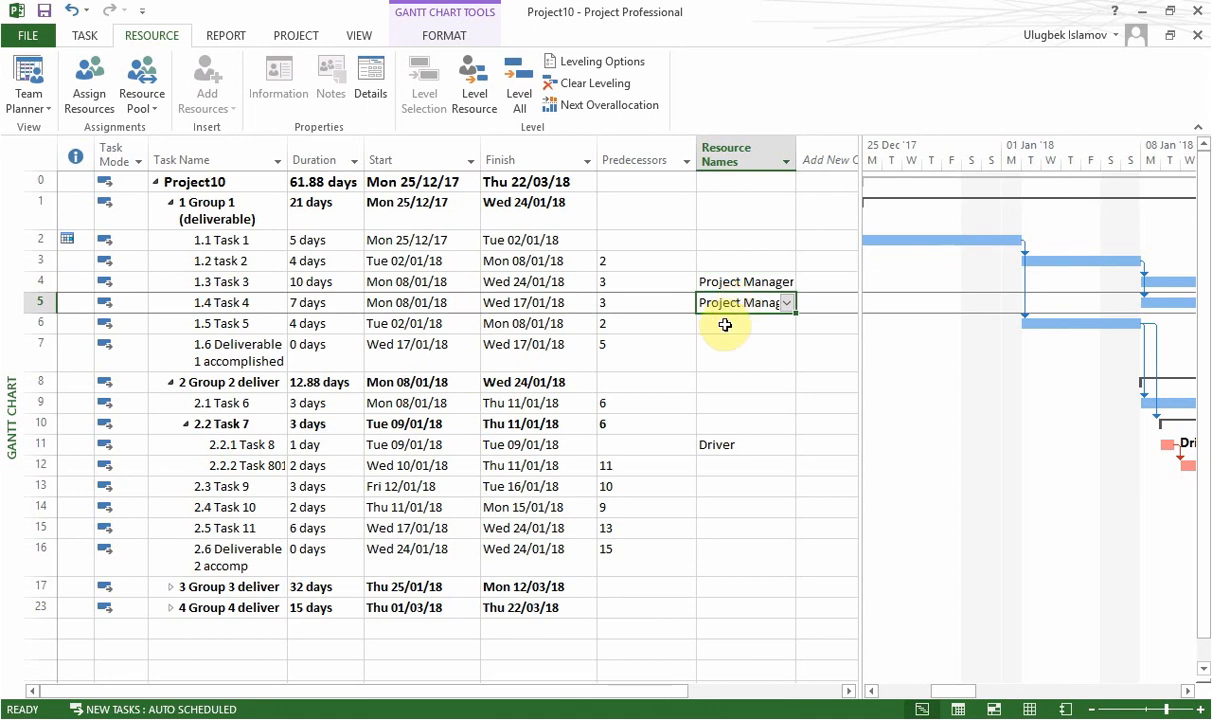
click(720, 395)
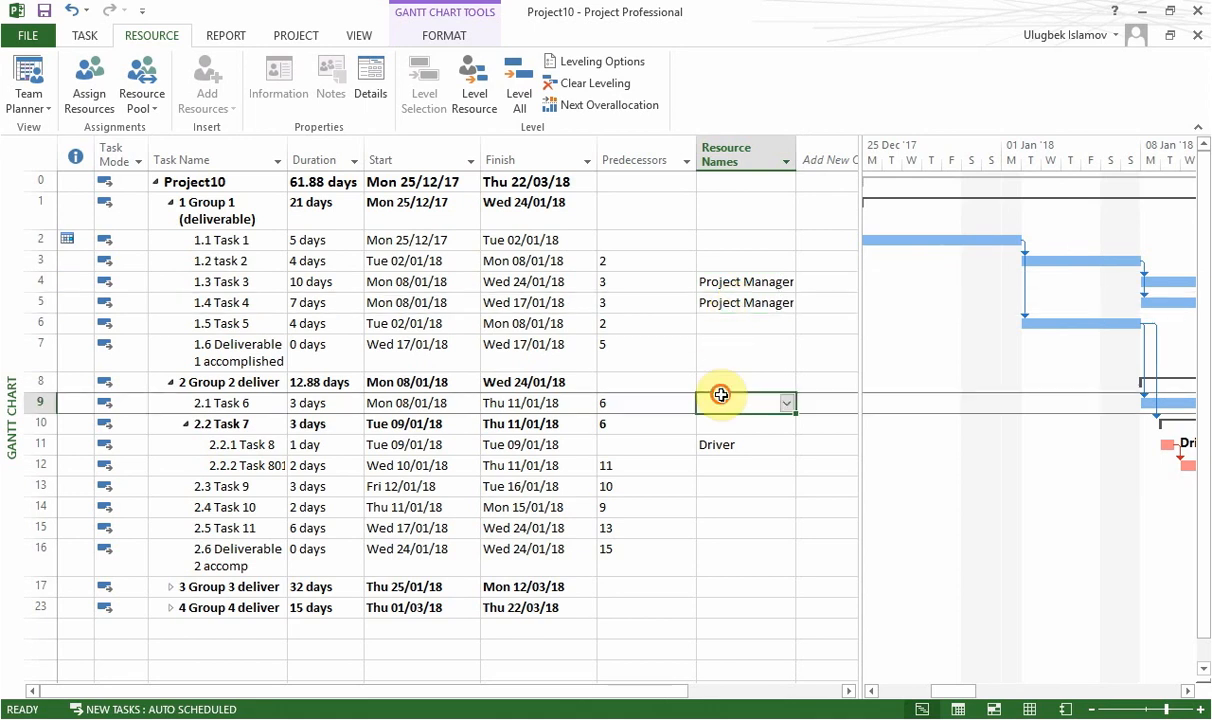
click(718, 486)
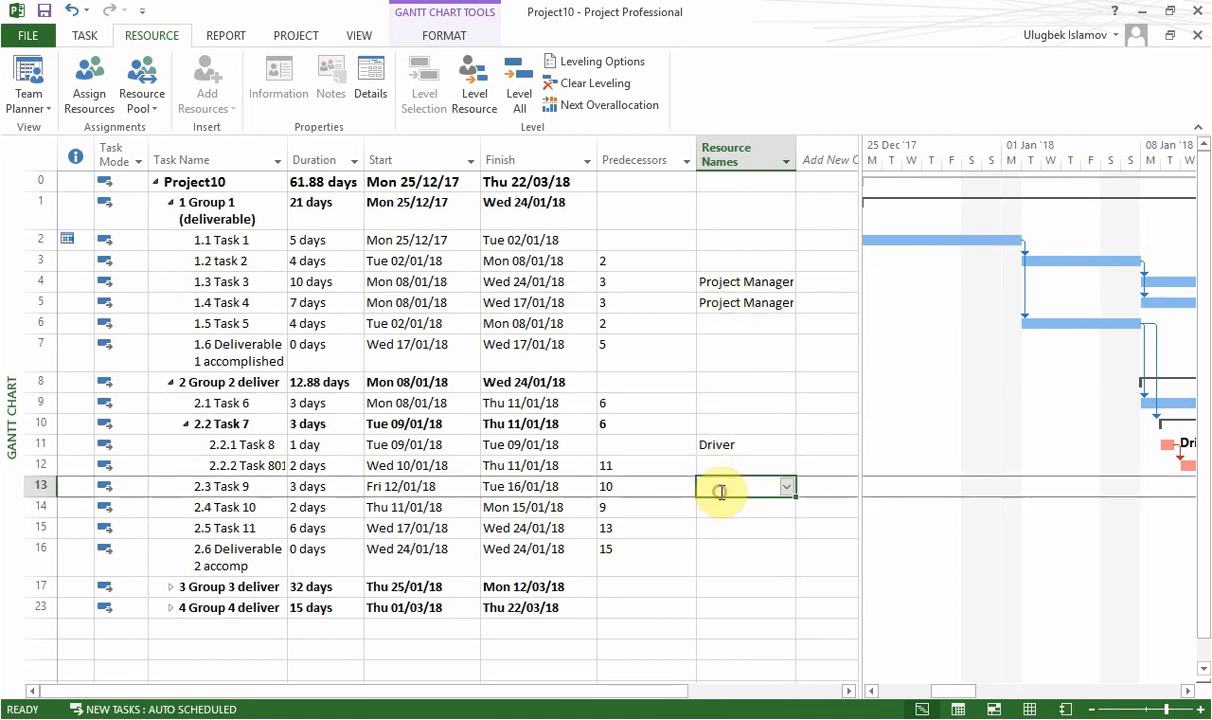
click(718, 286)
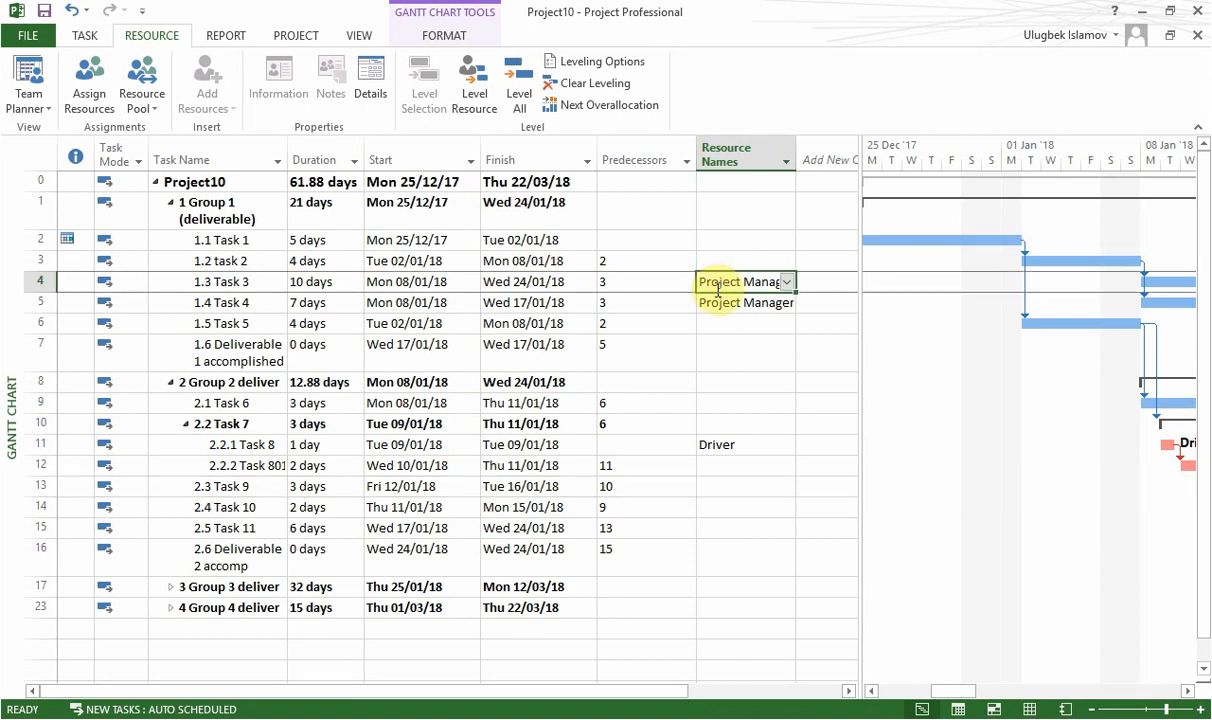
click(787, 282)
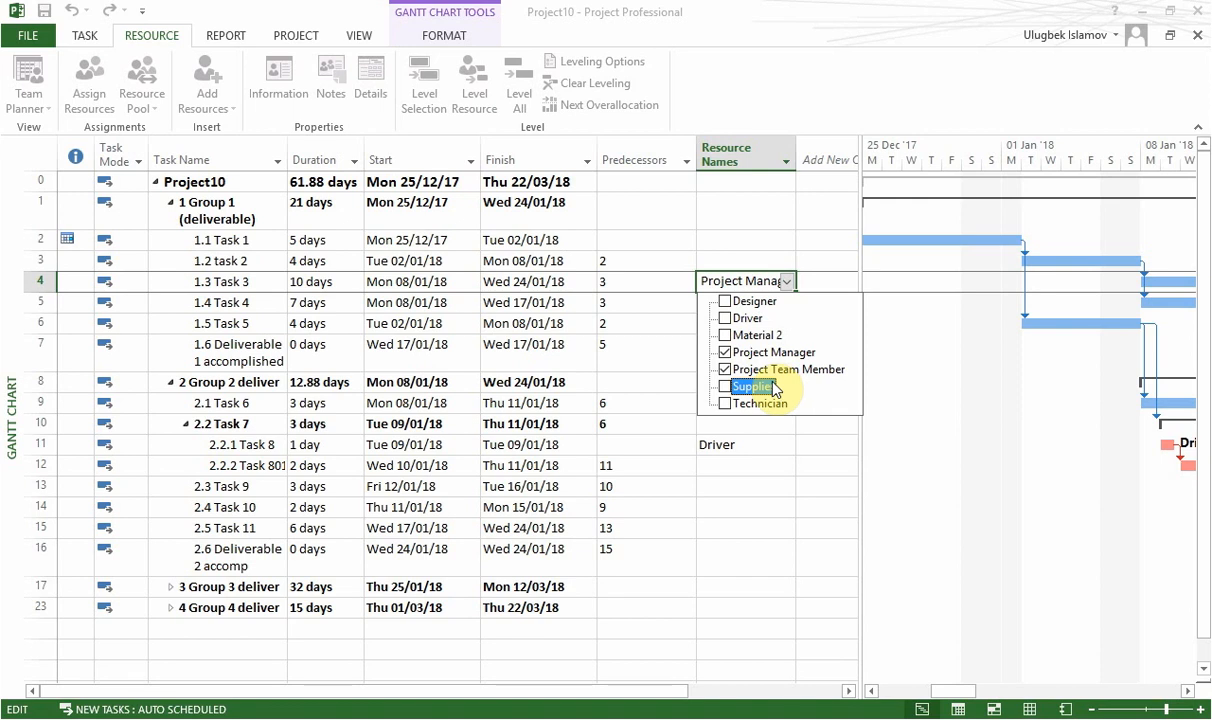
click(587, 304)
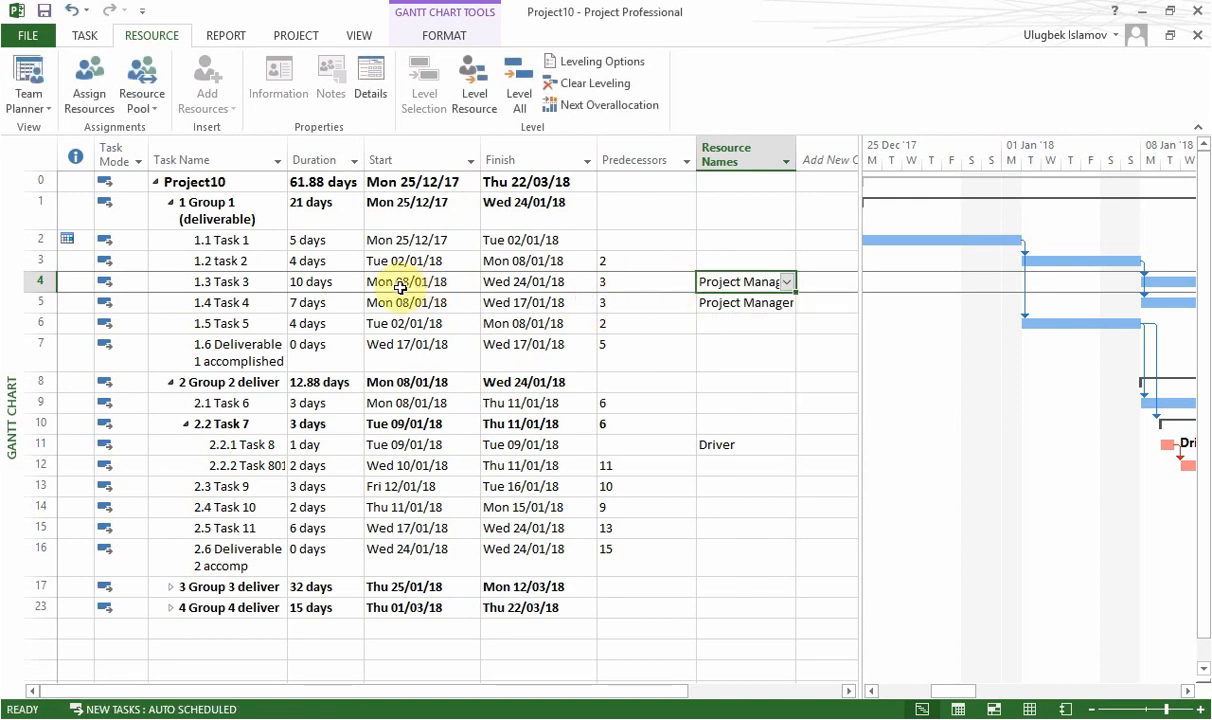
Add Supplies to the resources of Task 3 in its task information.
click(245, 283)
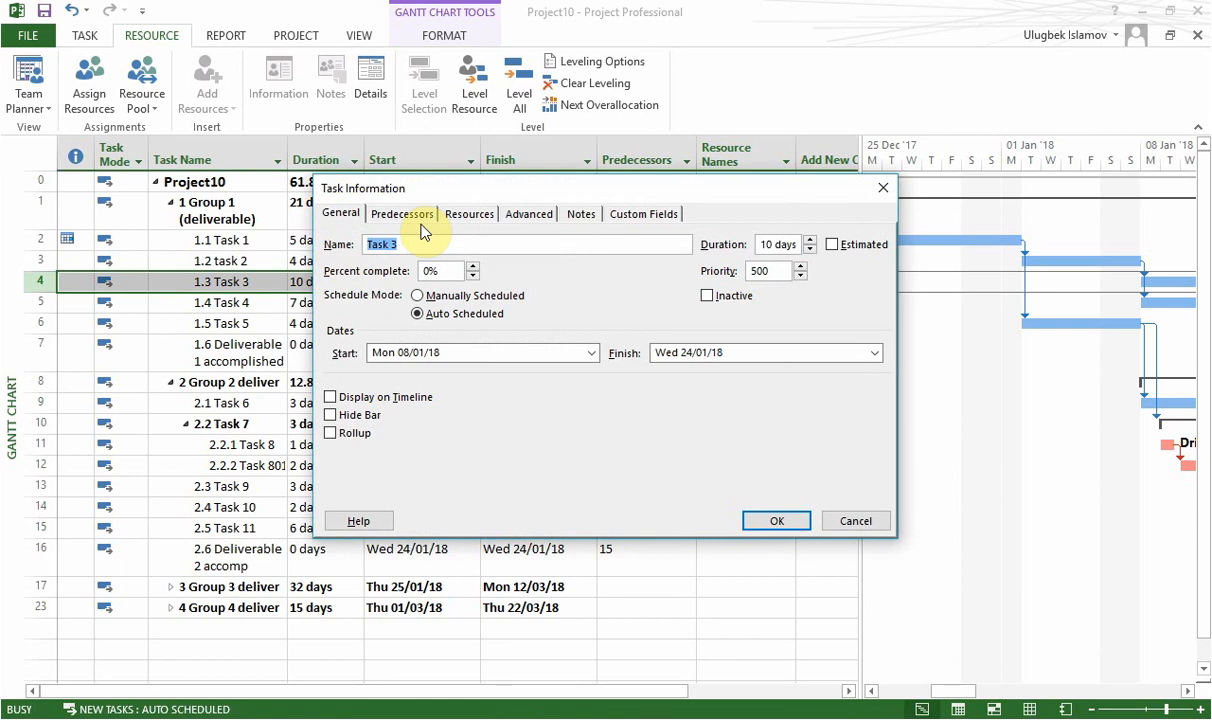
click(460, 221)
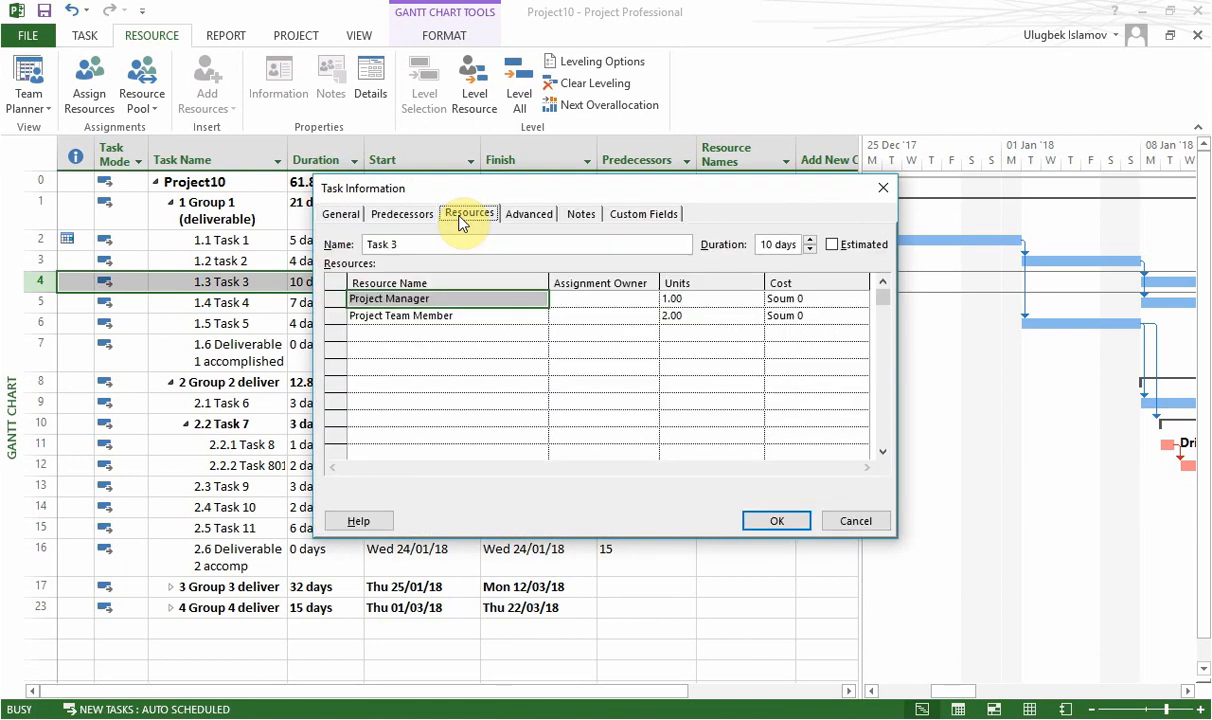
drag(520, 191, 632, 157)
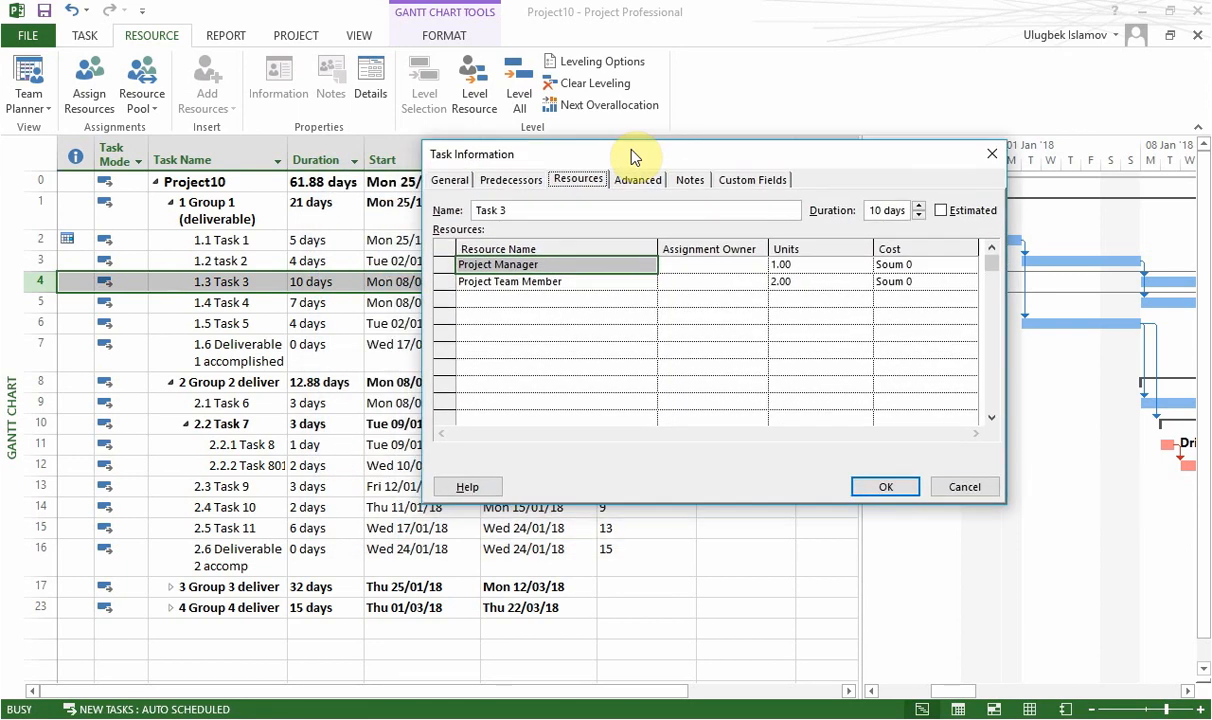
click(587, 299)
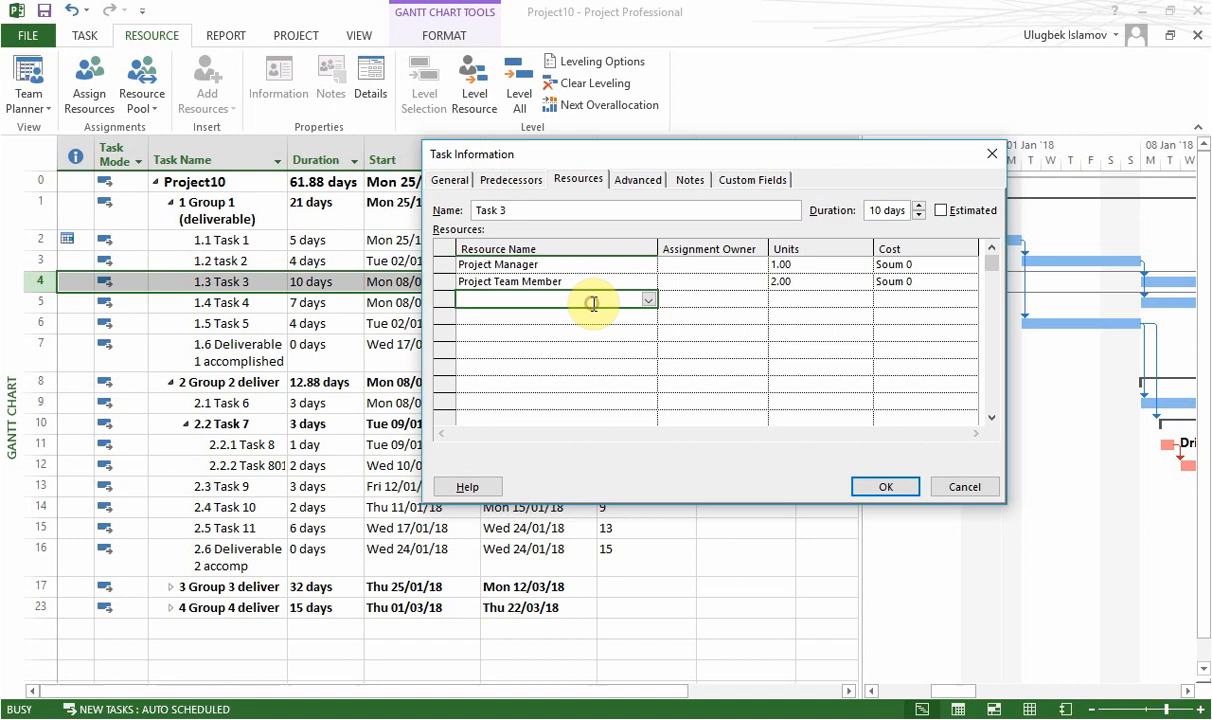
click(649, 299)
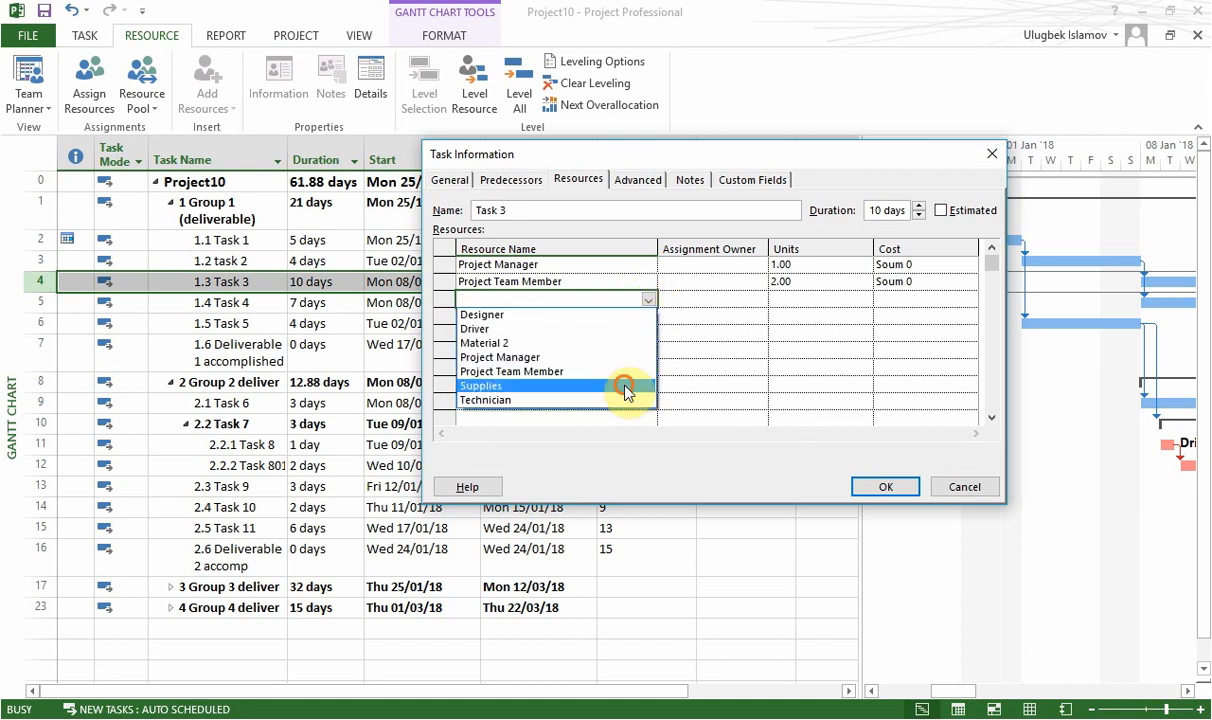
click(626, 387)
Set the Supplies units on Task 3 to 6 piece and save the assignment.
click(826, 310)
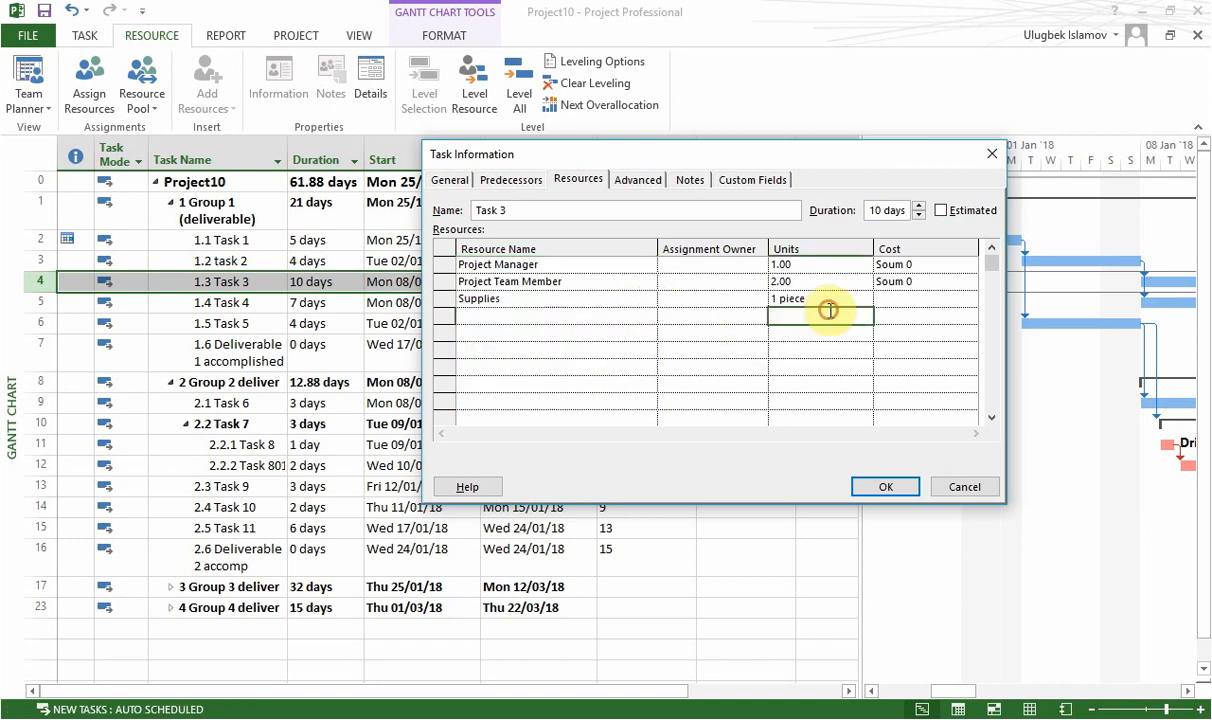
click(827, 300)
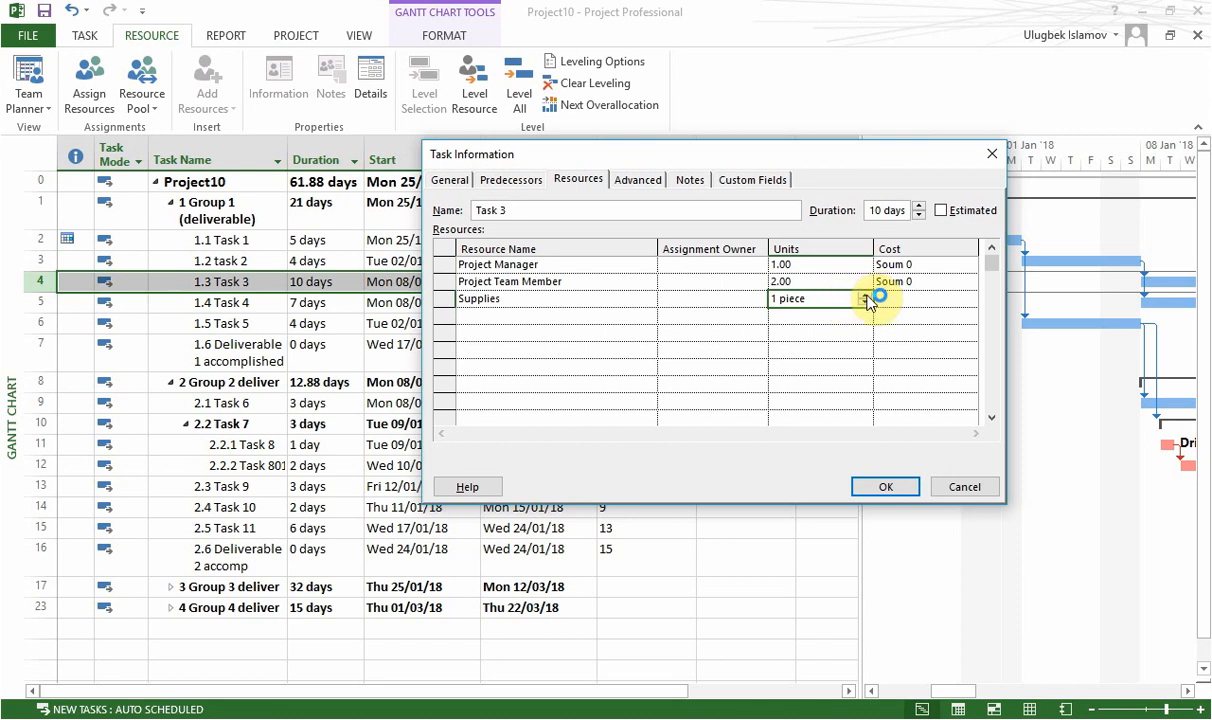
click(867, 296)
click(867, 296)
click(867, 296)
click(867, 296)
click(867, 296)
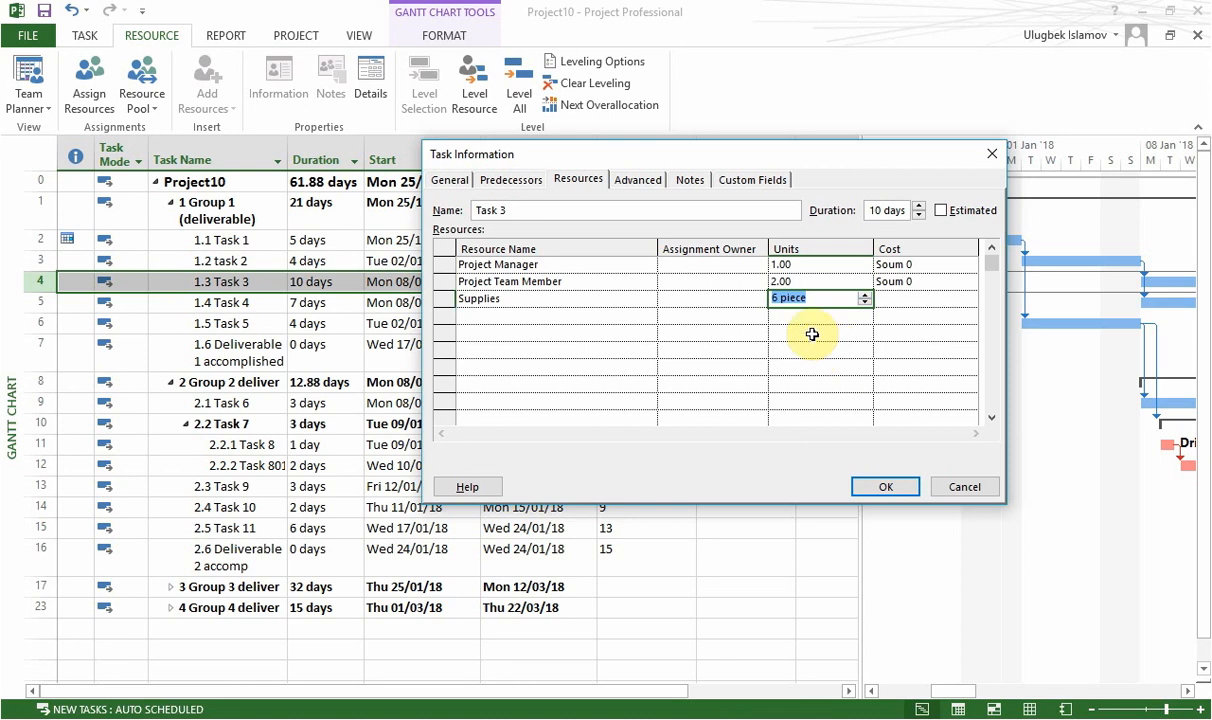
click(882, 489)
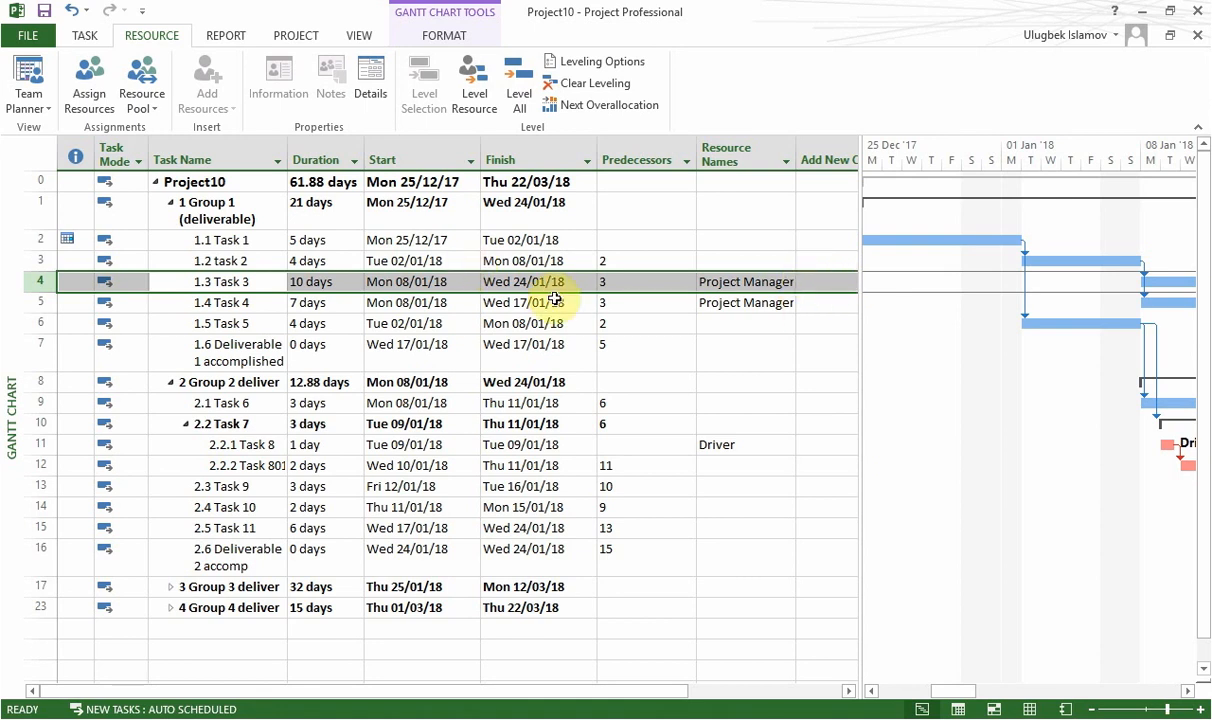
Review the units and cost of Supplies in Task 3's resource assignments, then close the task information.
click(332, 281)
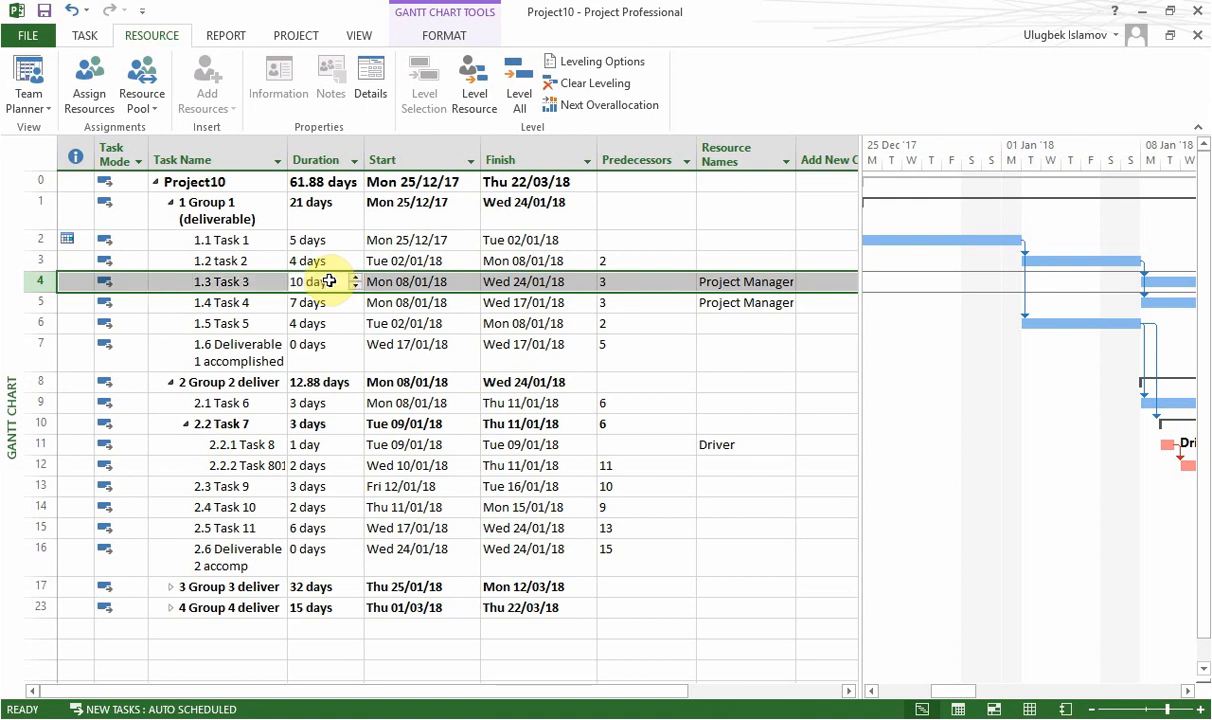
click(266, 283)
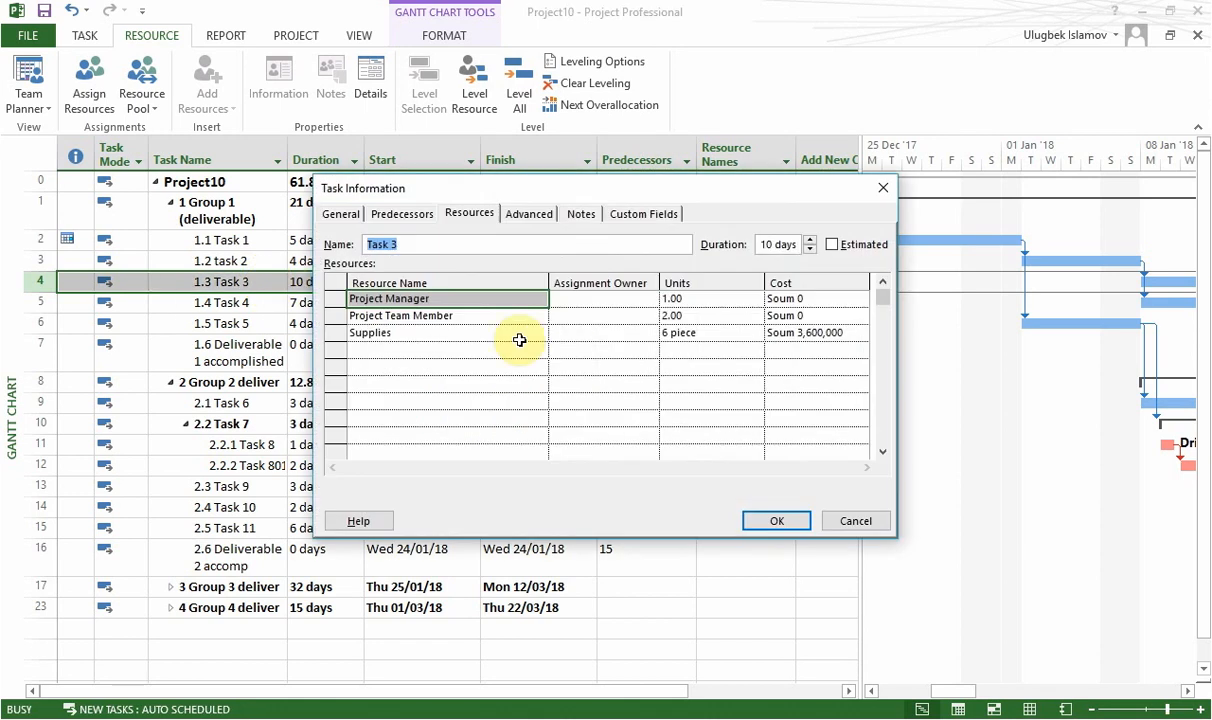
click(700, 337)
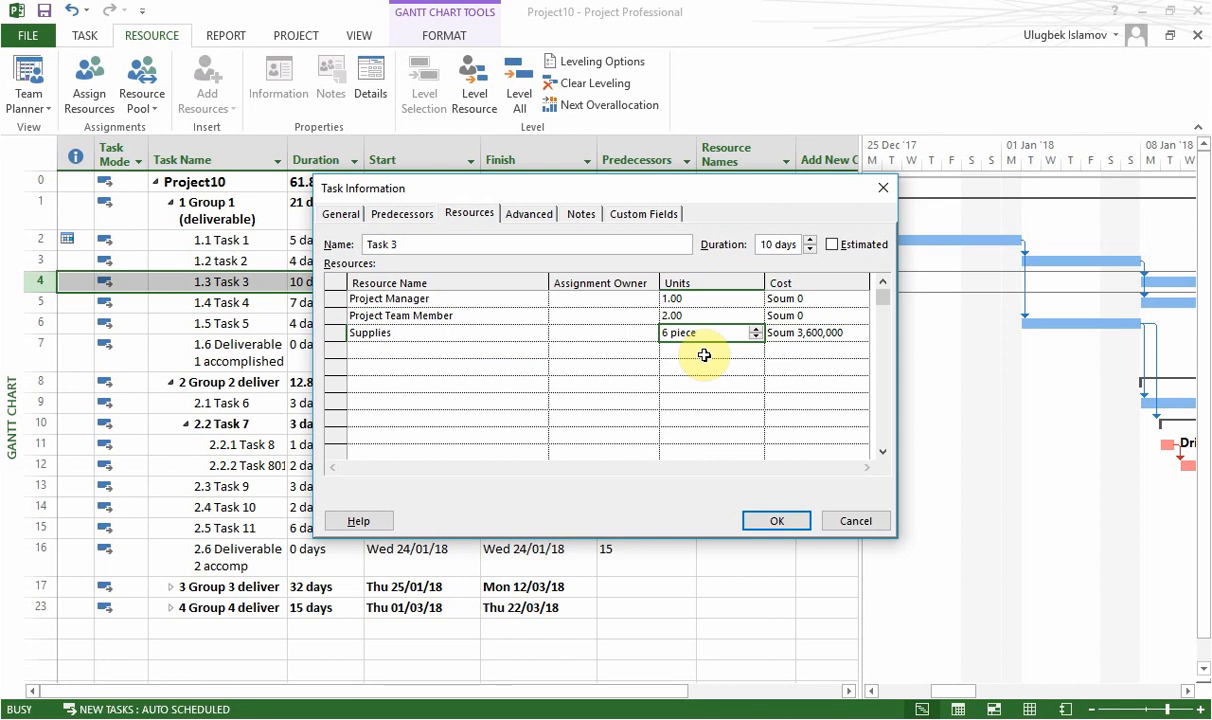
click(815, 333)
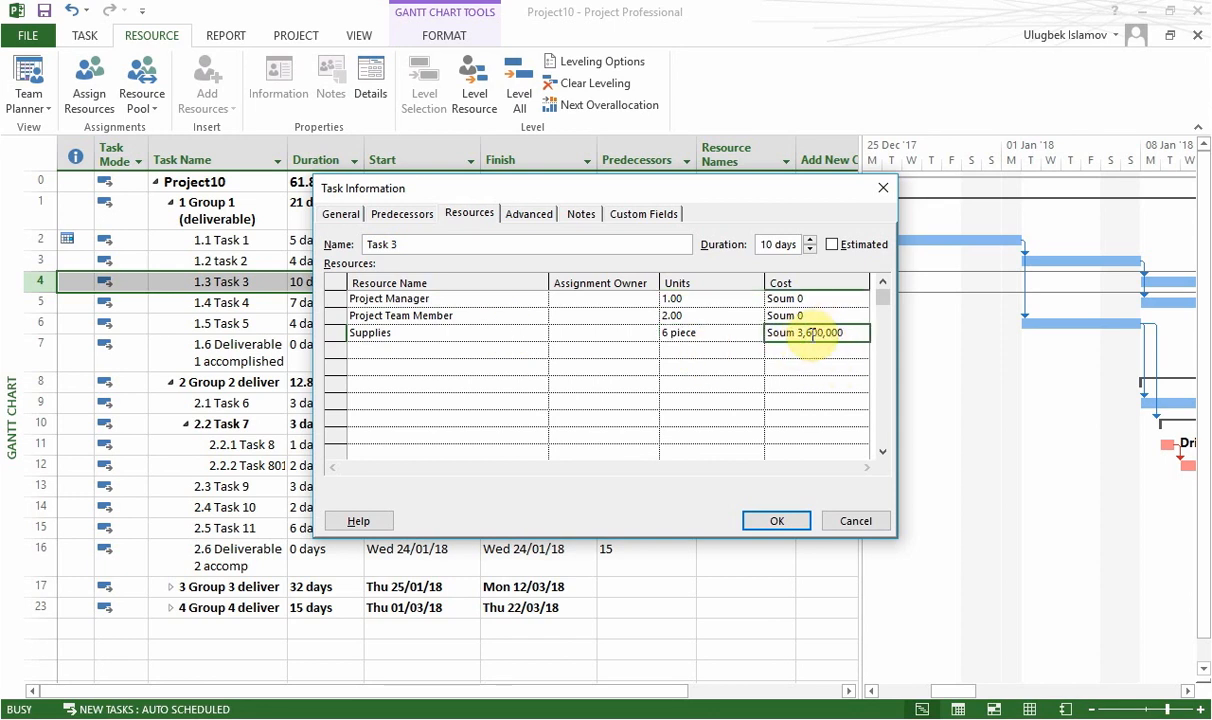
click(882, 186)
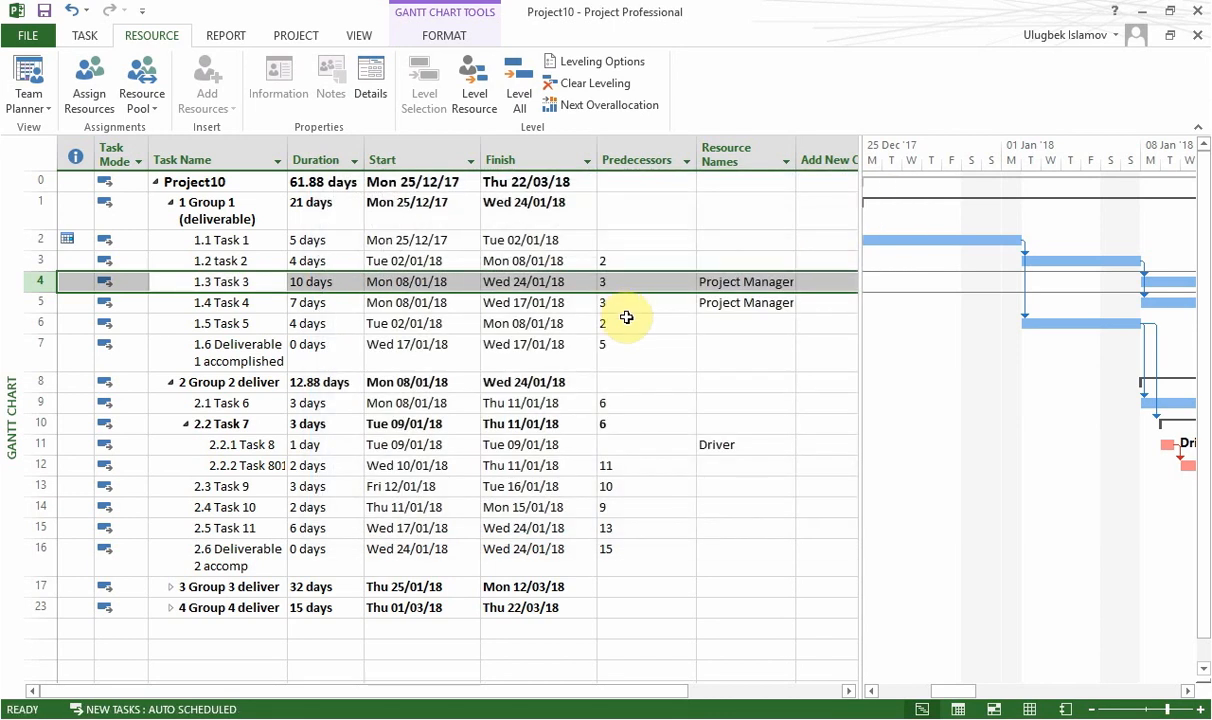
Add Material 2 to the resources of Task 8 in its task information.
click(679, 451)
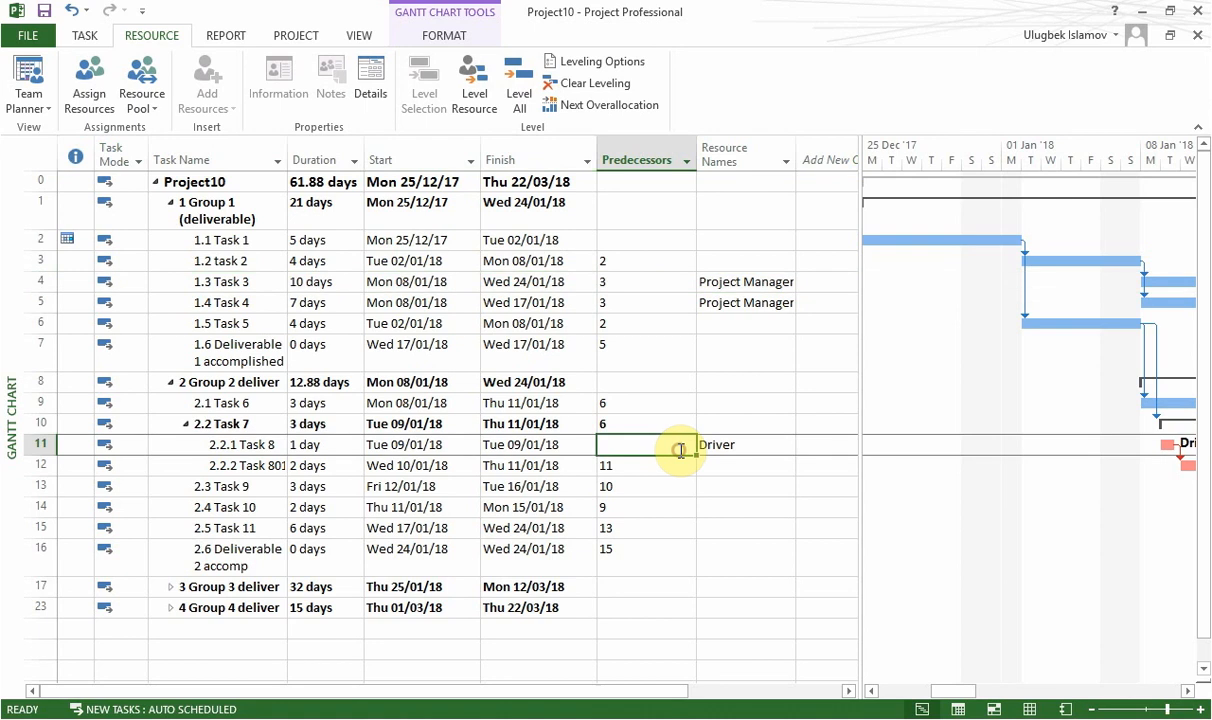
click(436, 451)
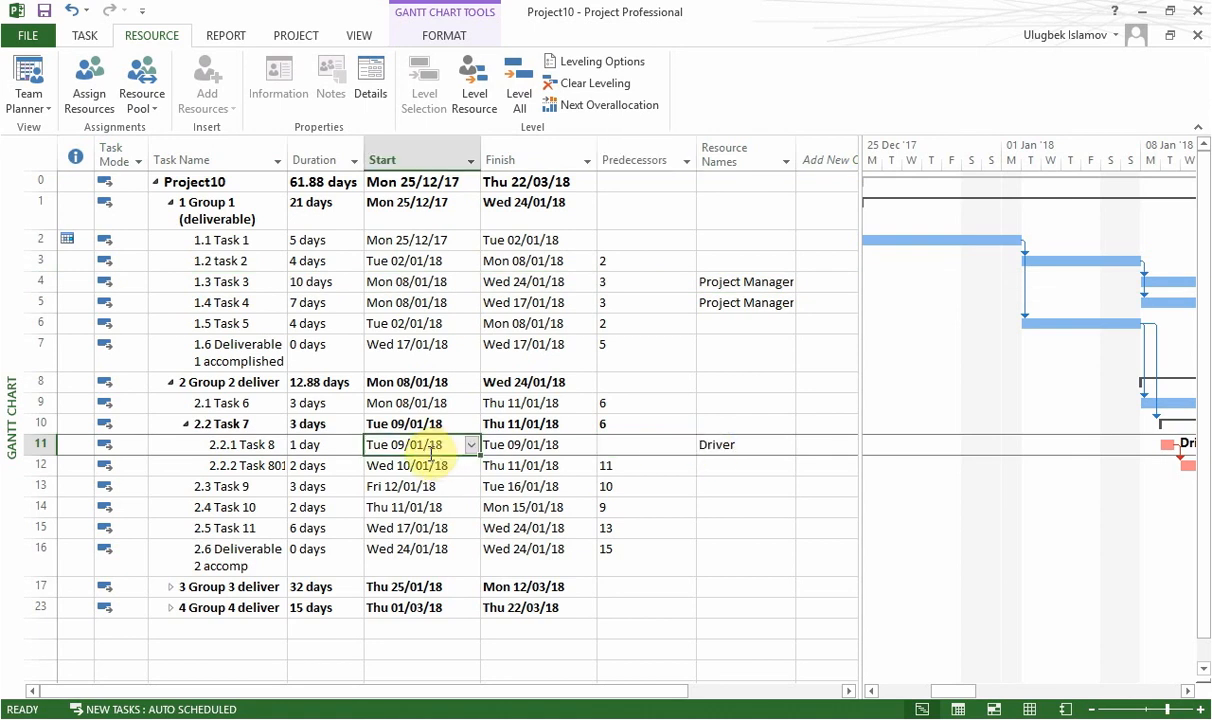
click(268, 446)
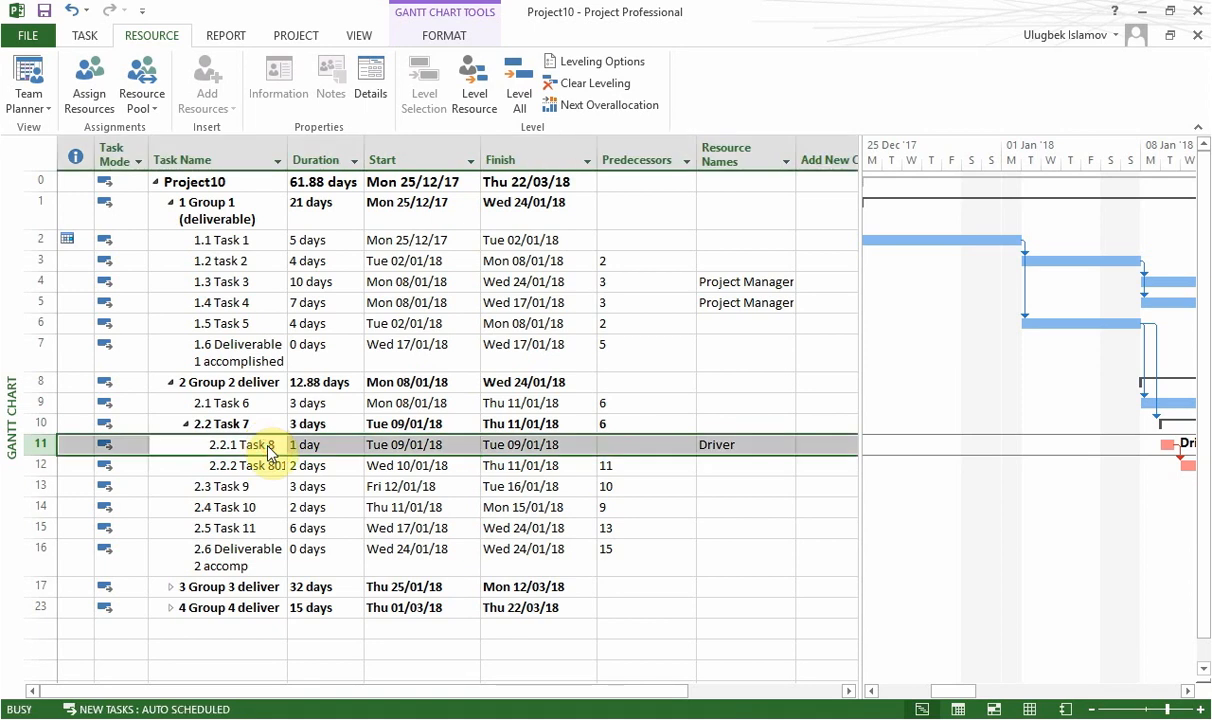
click(493, 316)
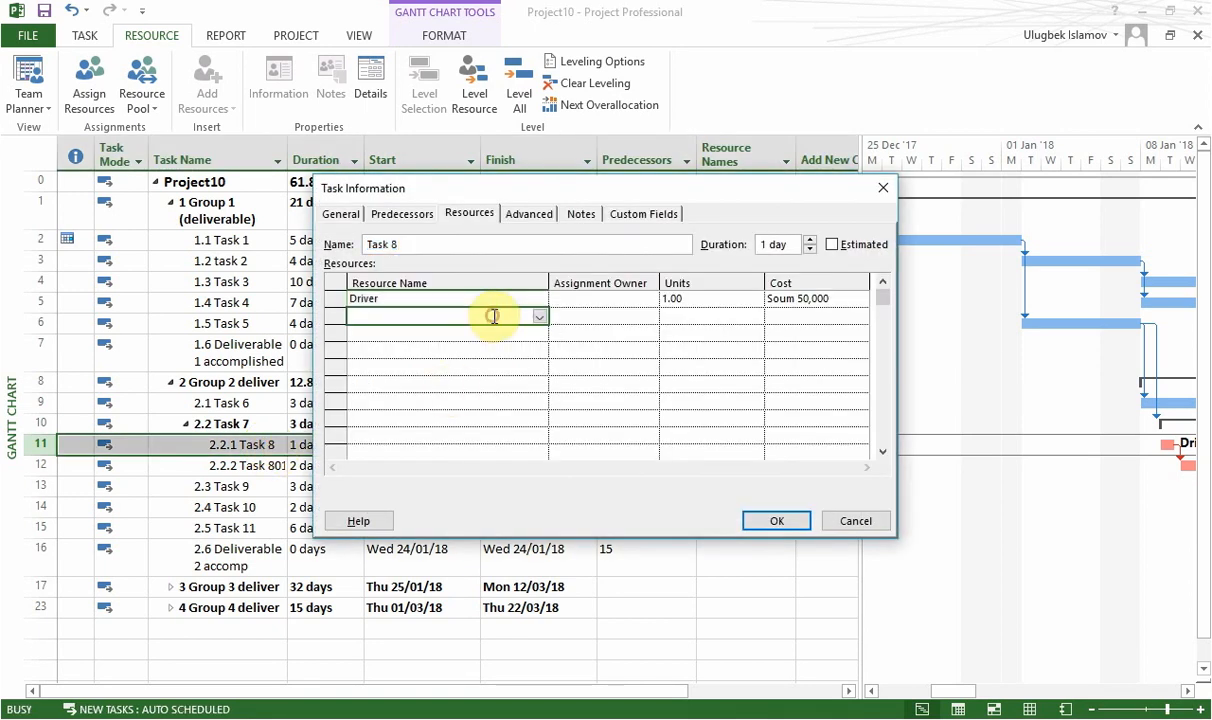
click(540, 316)
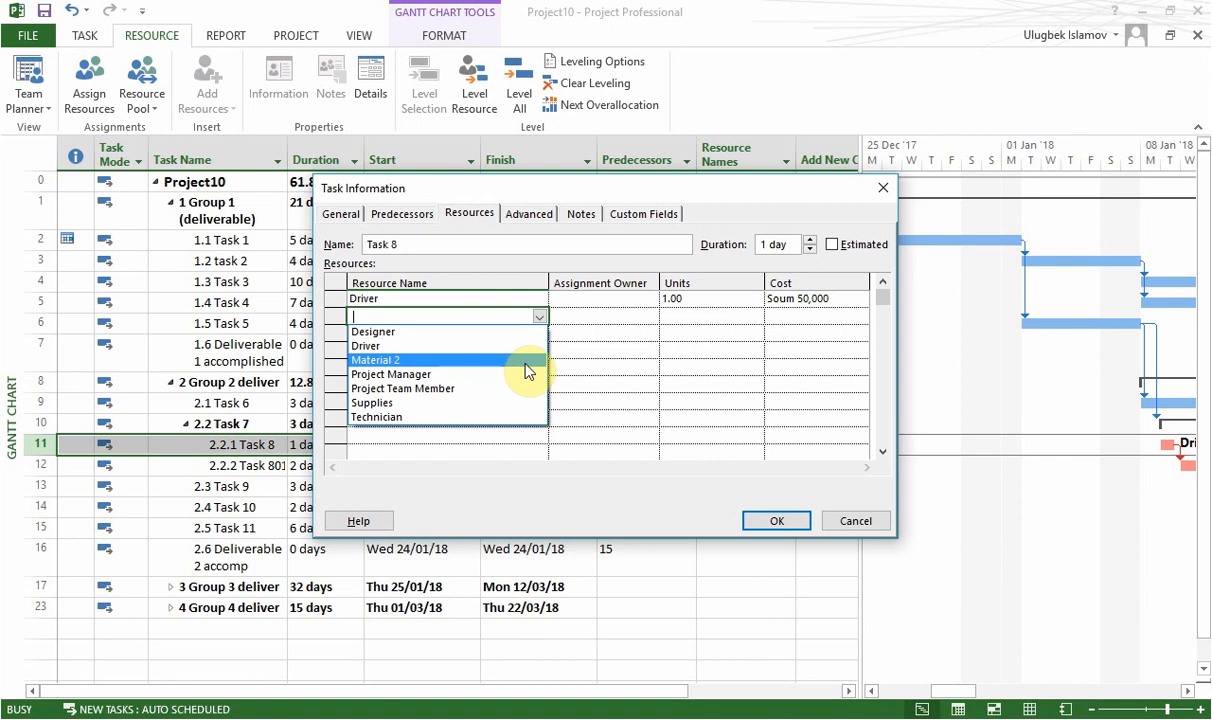
click(526, 362)
Set the Material 2 units on Task 8 to 7 kg and save the assignment.
click(727, 316)
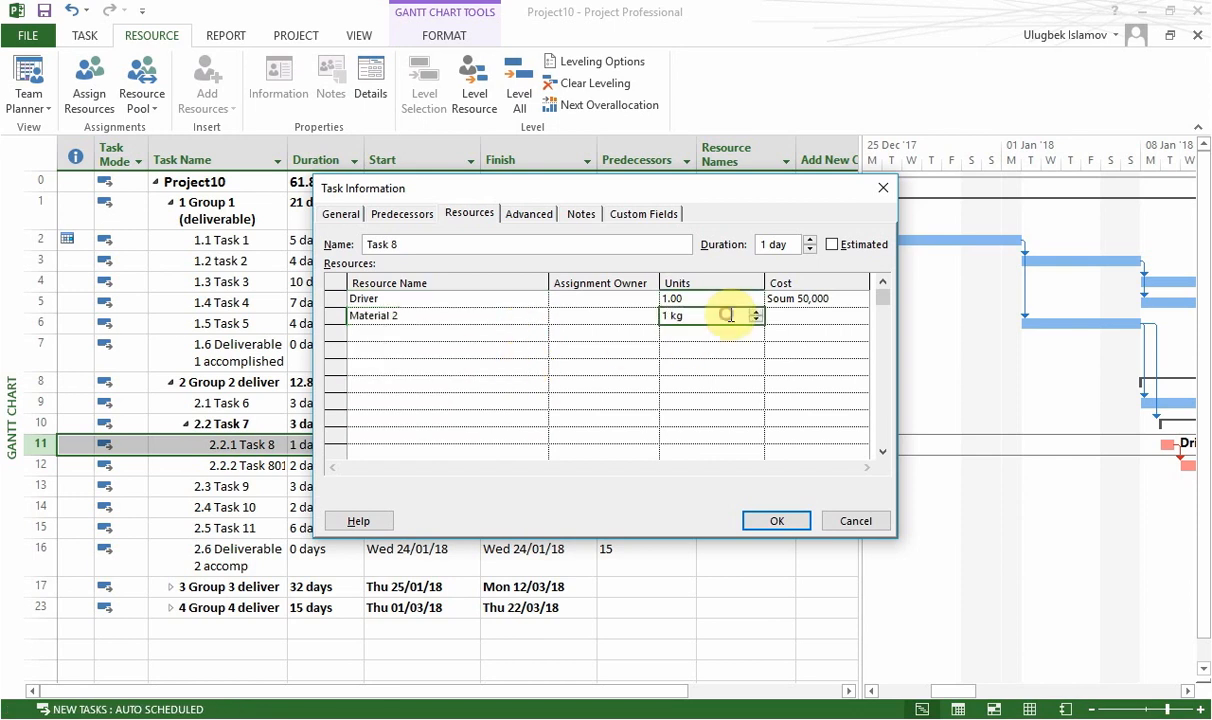
click(757, 311)
click(757, 311)
click(757, 311)
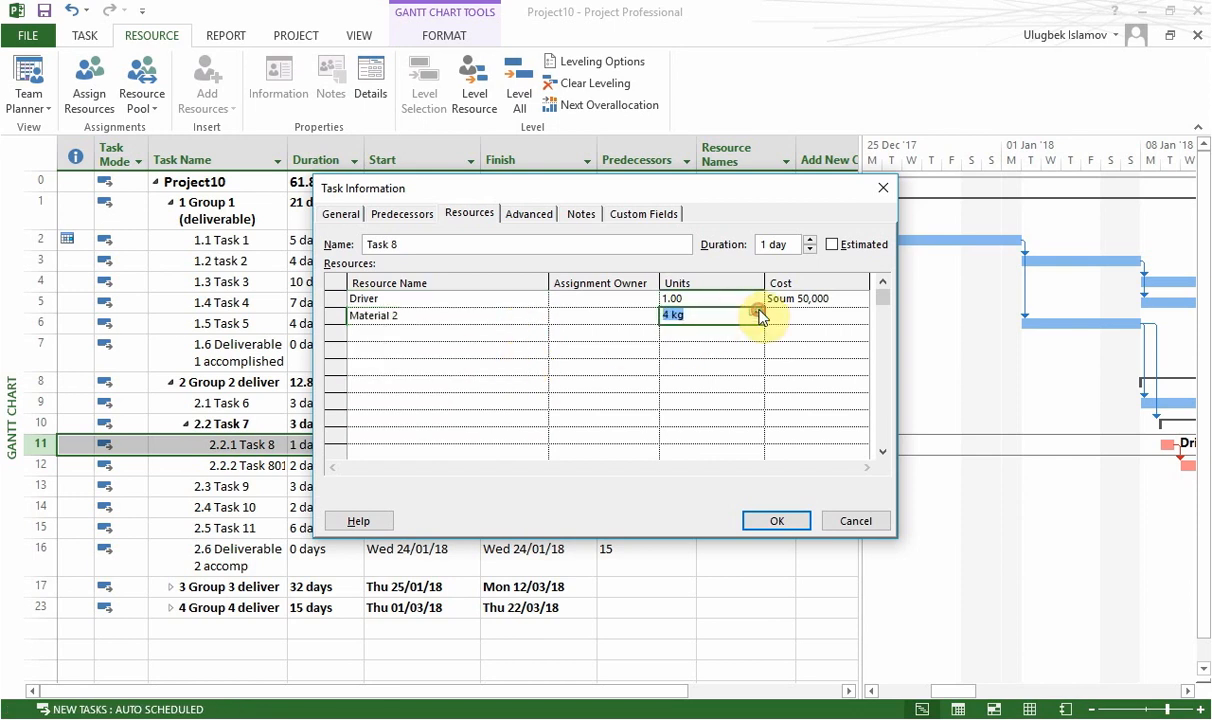
click(757, 311)
click(757, 311)
click(757, 311)
click(770, 530)
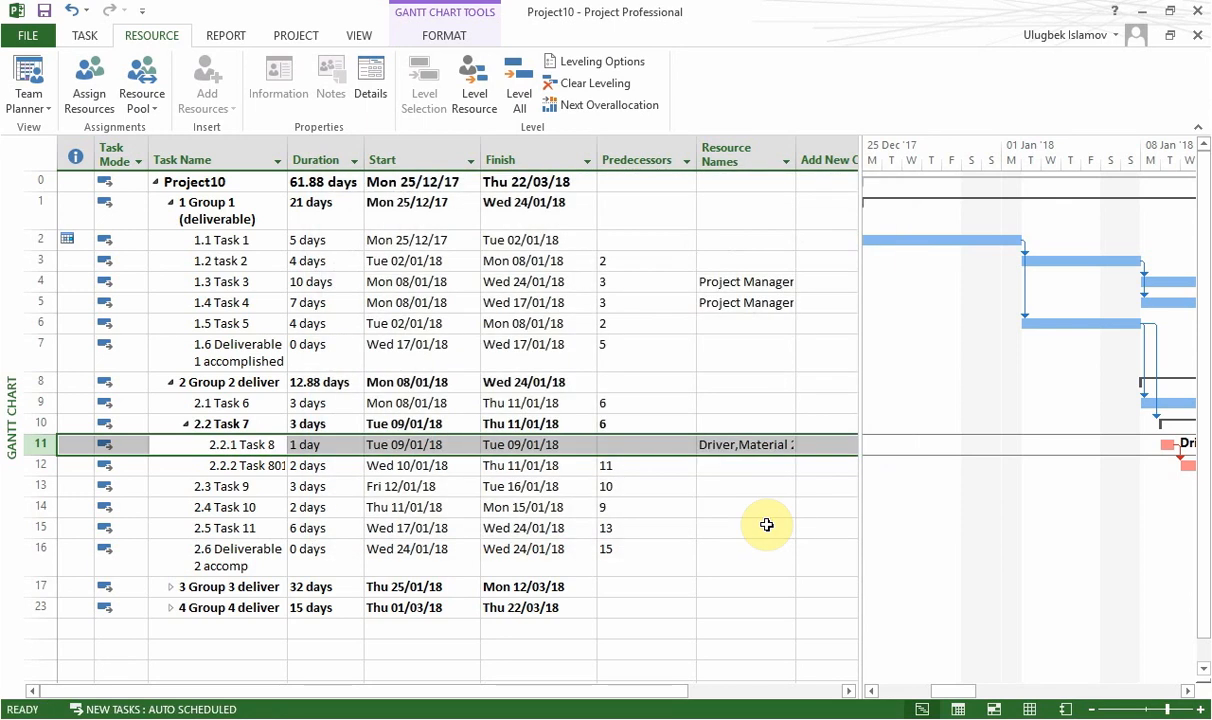
Review the units and costs of the resources assigned to Task 8 and close its task information.
click(349, 445)
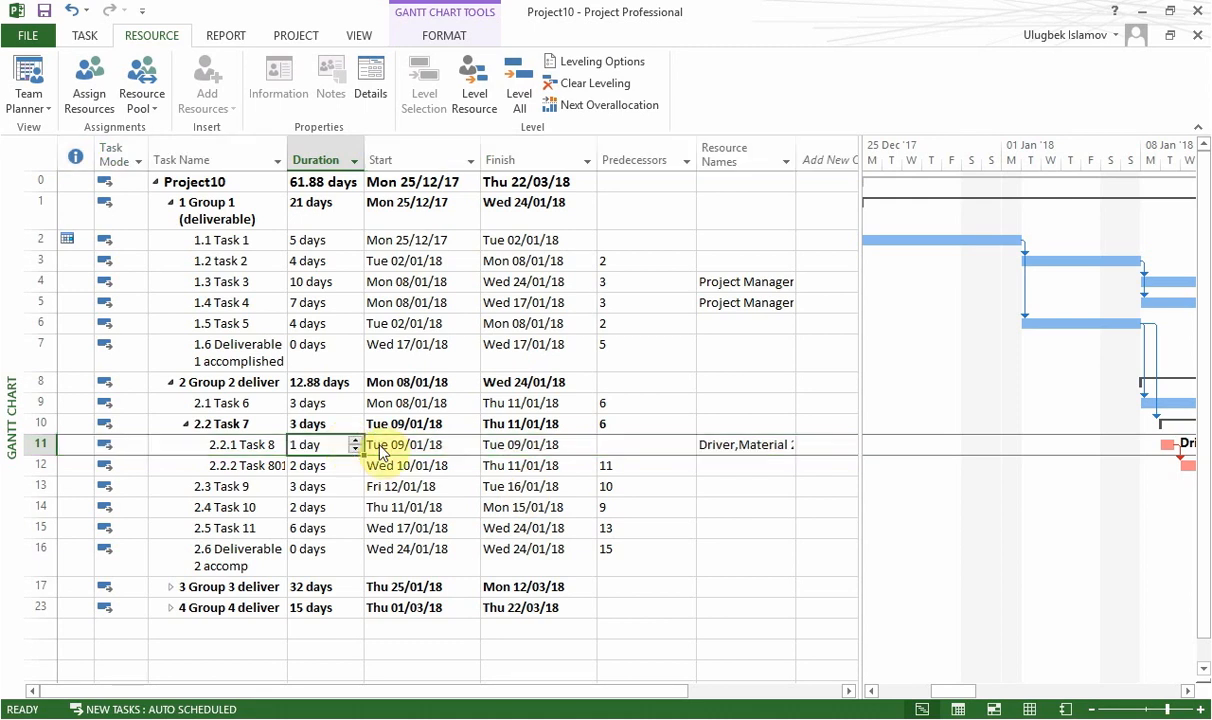
click(423, 446)
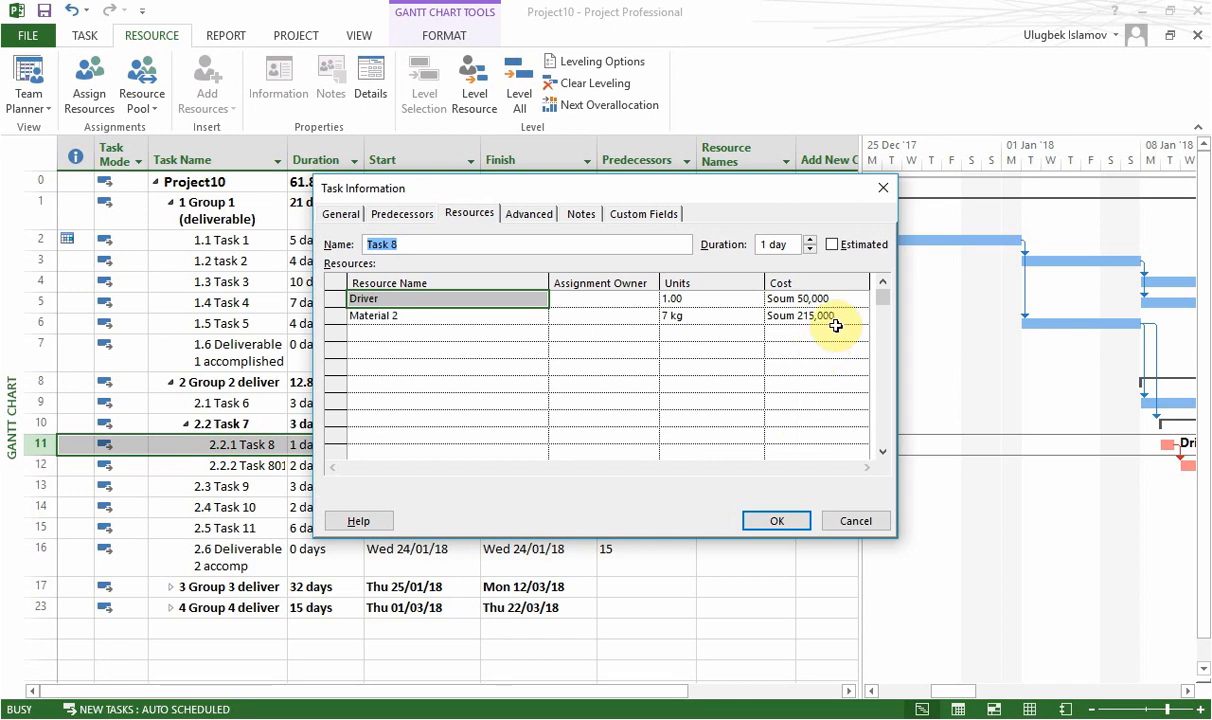
click(778, 522)
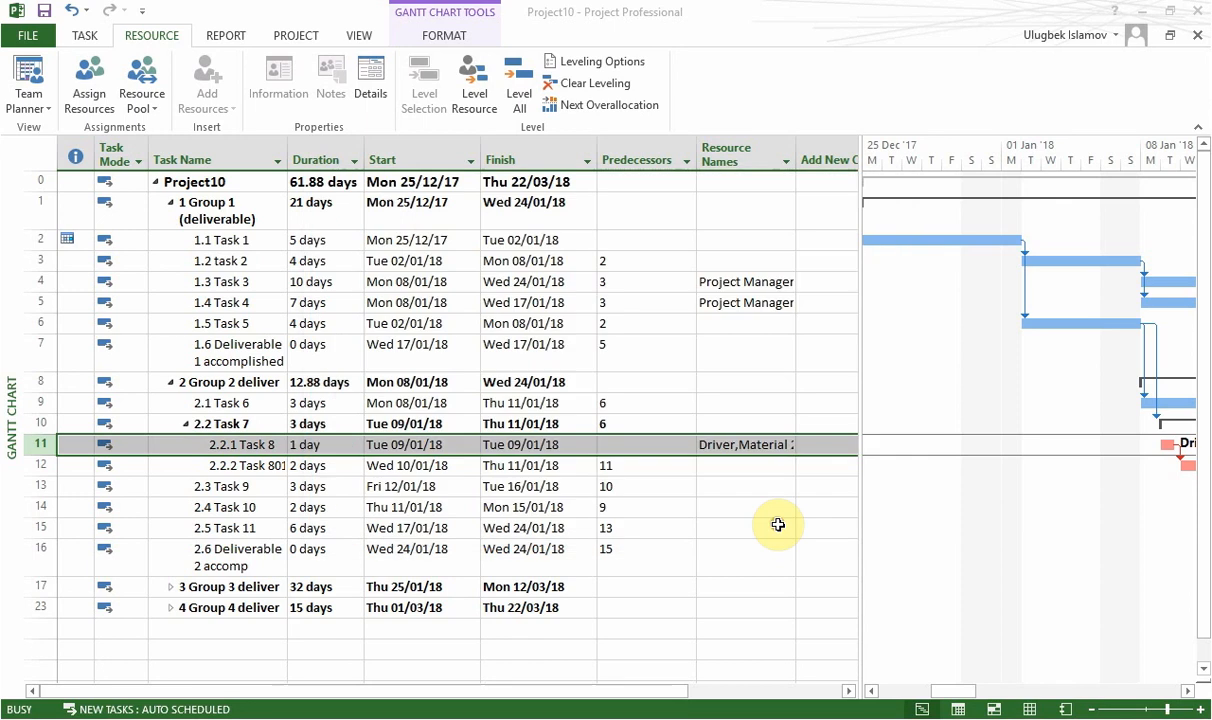